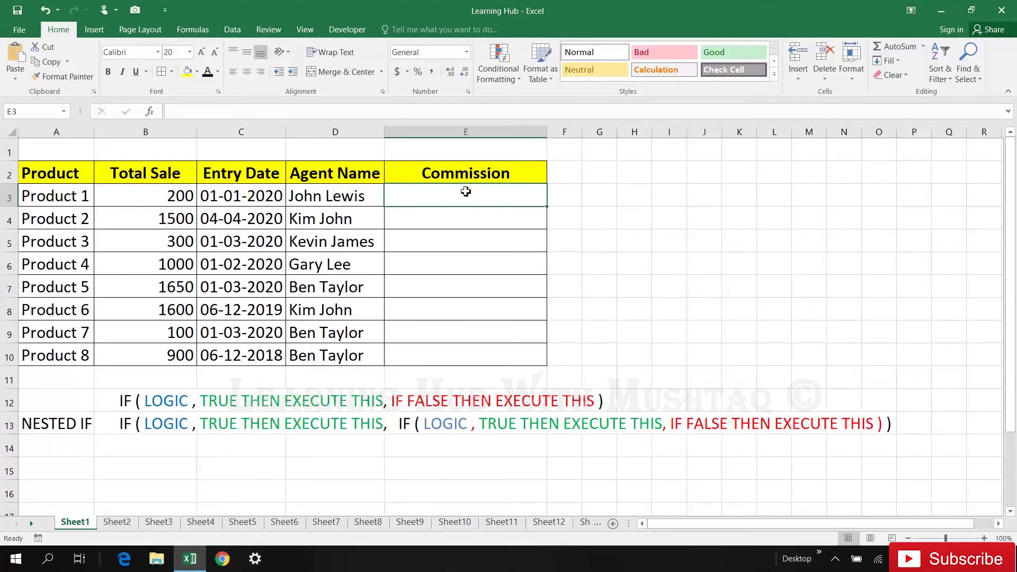
Review the basic IF and nested IF syntax notes in rows 12–13
left_click(118, 400)
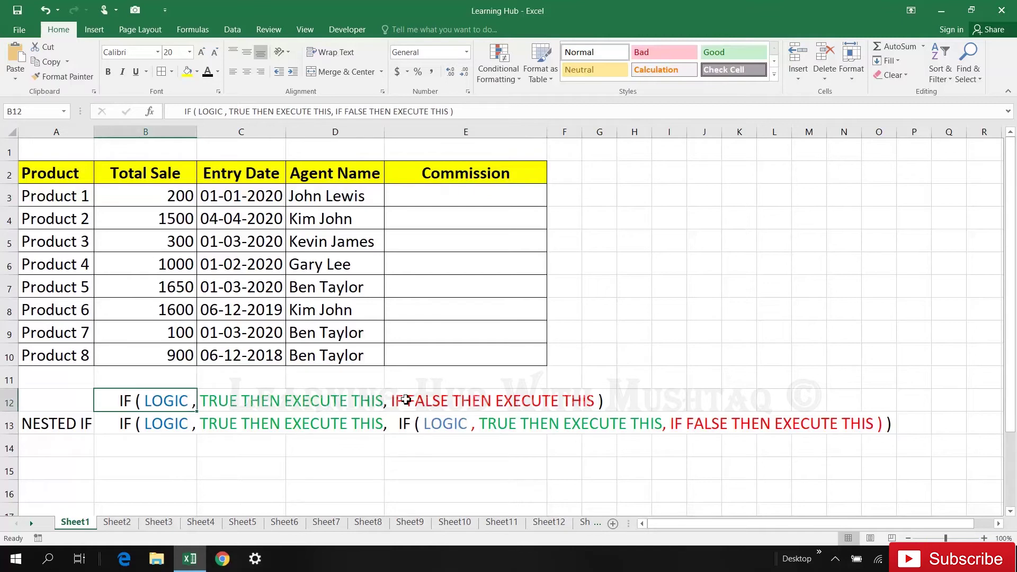
left_click(74, 428)
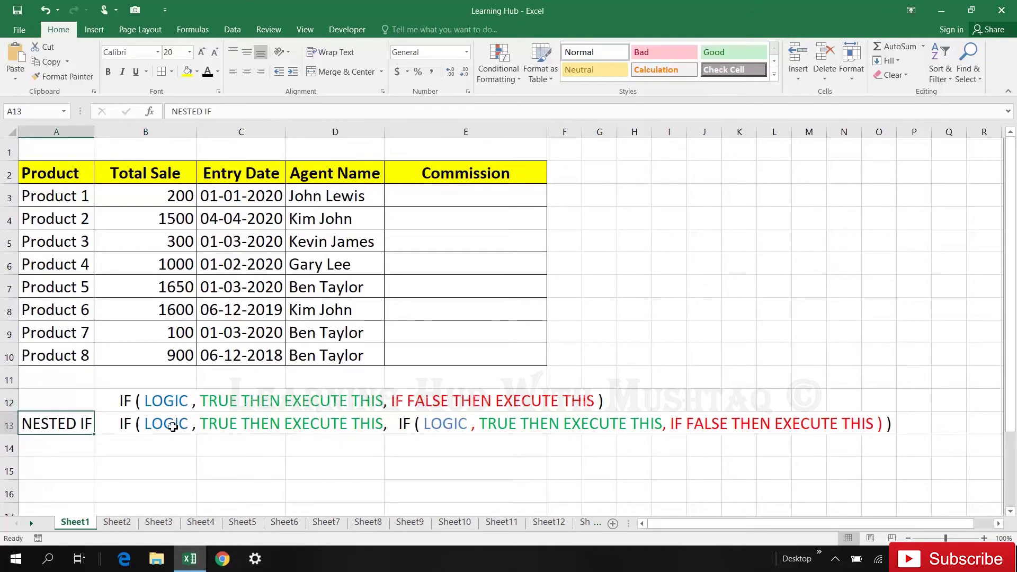
left_click(398, 423)
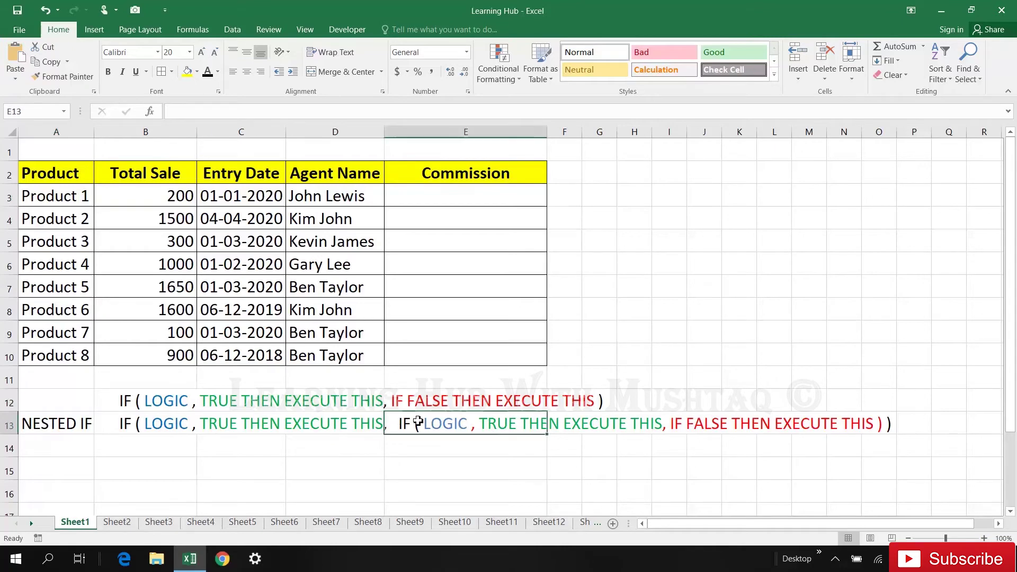
Enter =IF(B3>=1500,"40%","NEW FORMULA HERE") in Commission cell E3
left_click(454, 201)
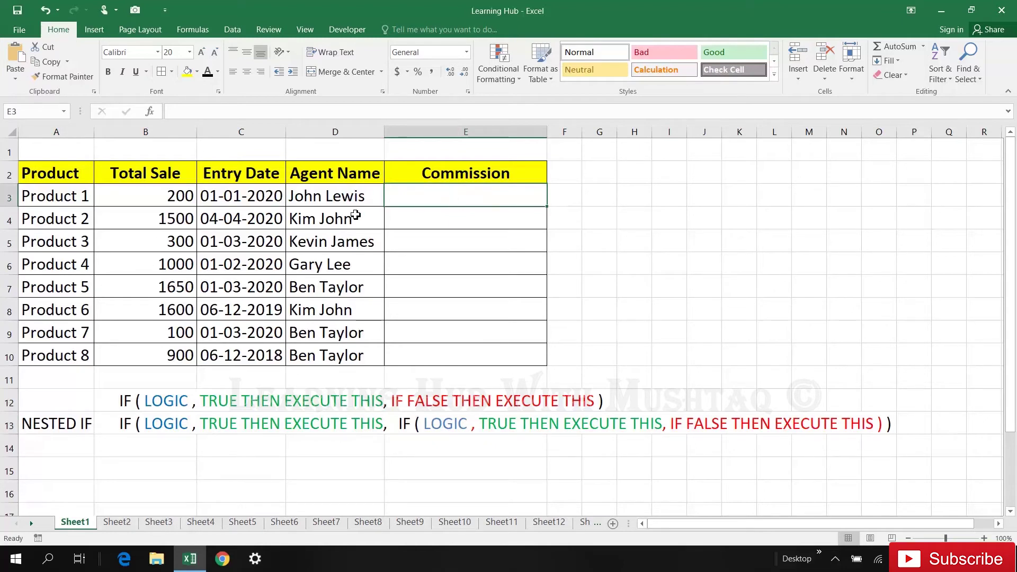
type("=")
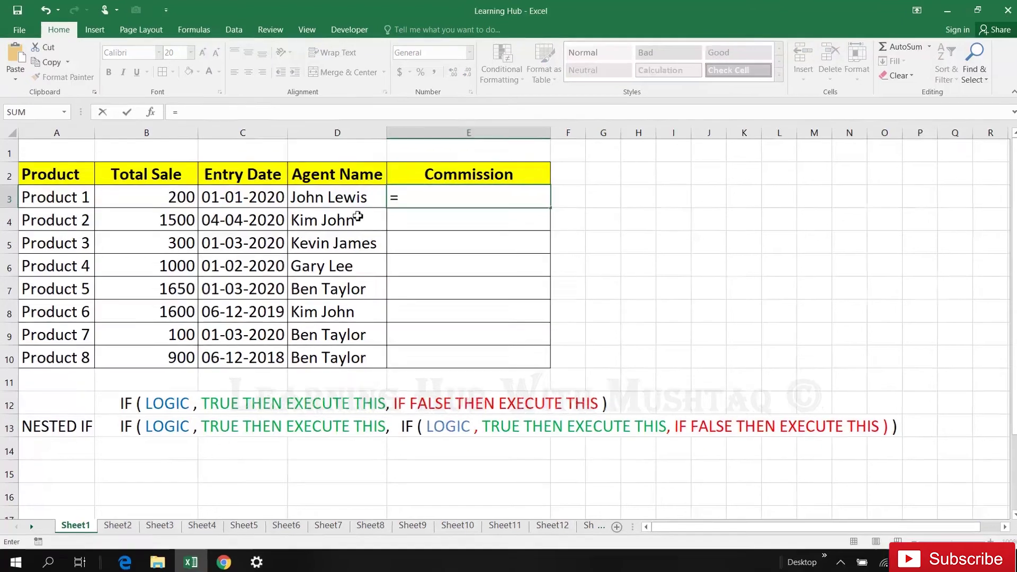
type("IF(")
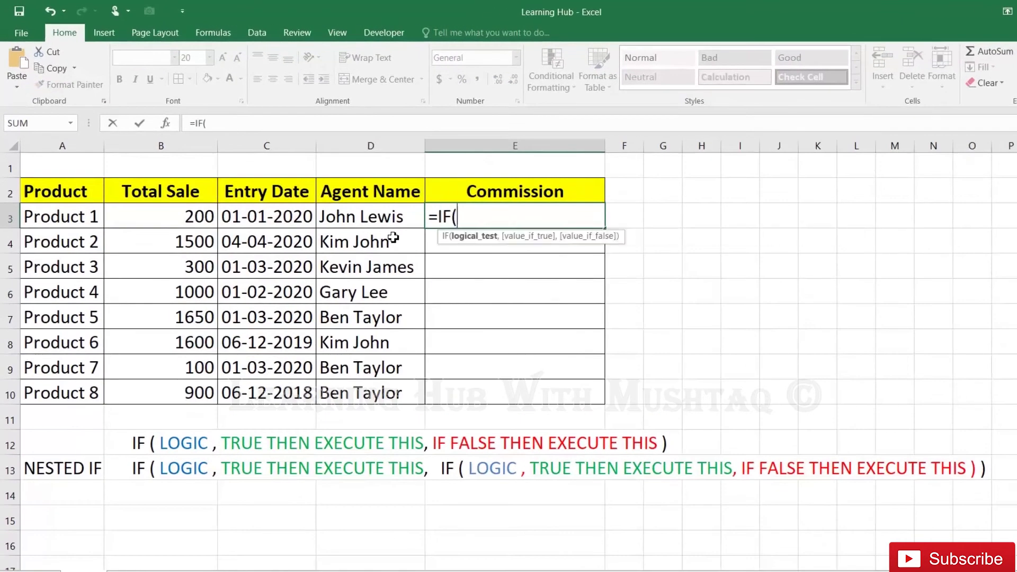
left_click(183, 223)
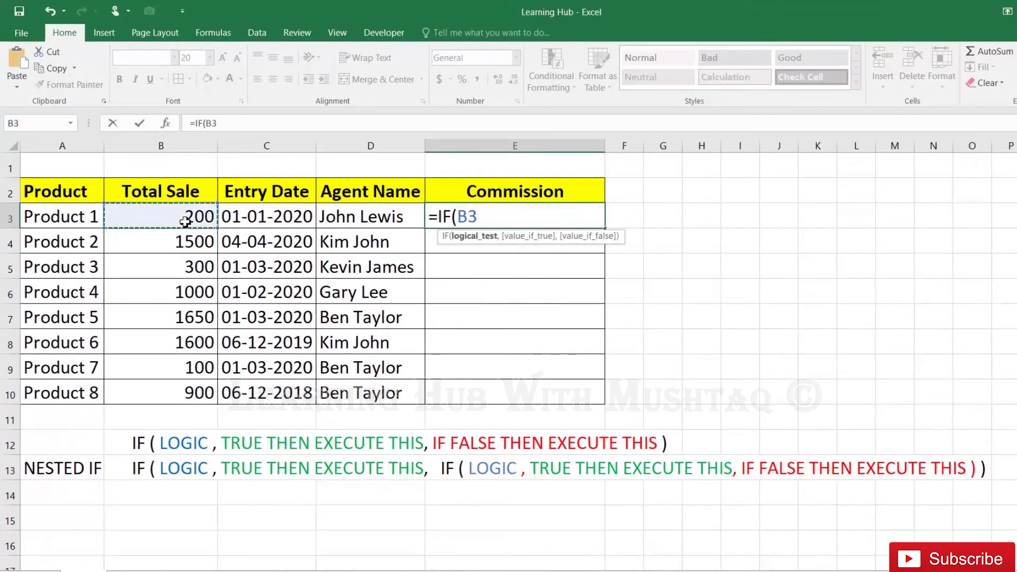
type(">")
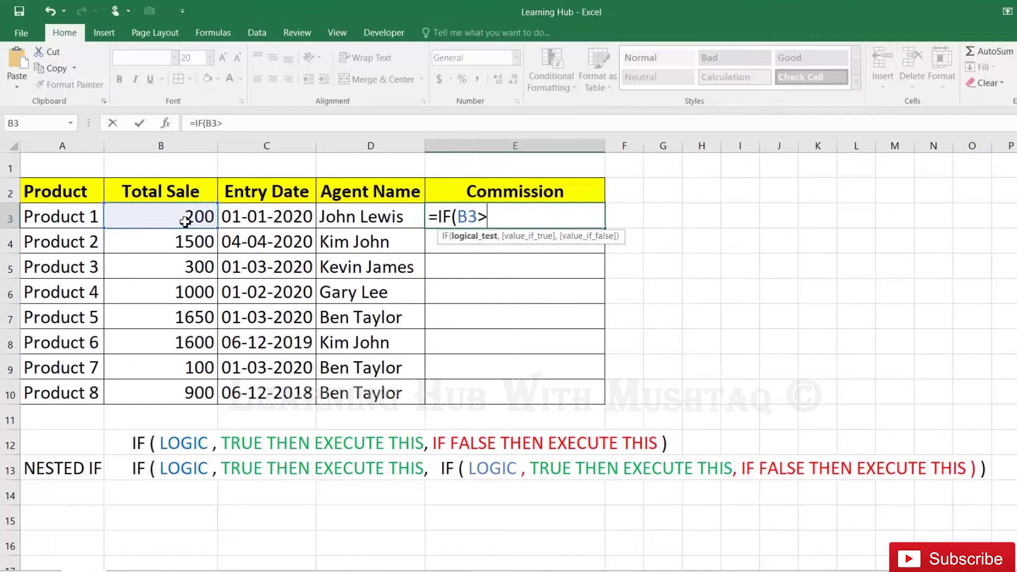
type("=1500,\"")
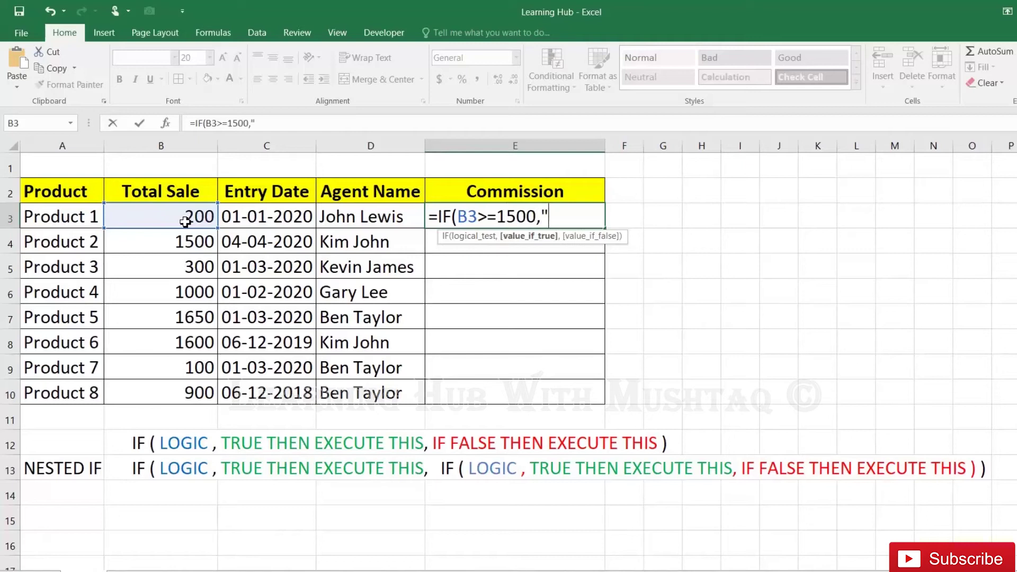
type("40%")
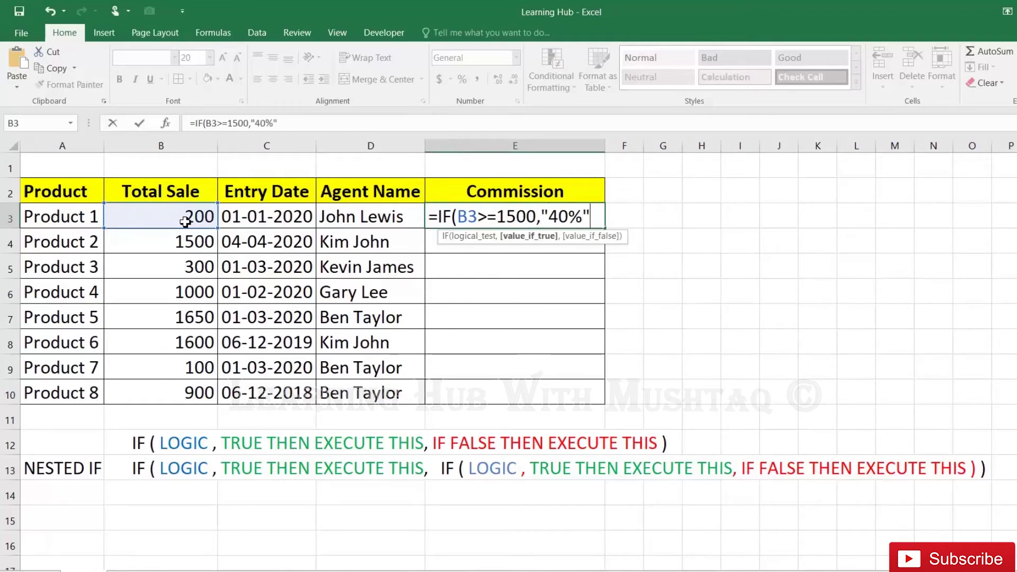
type("\",\"")
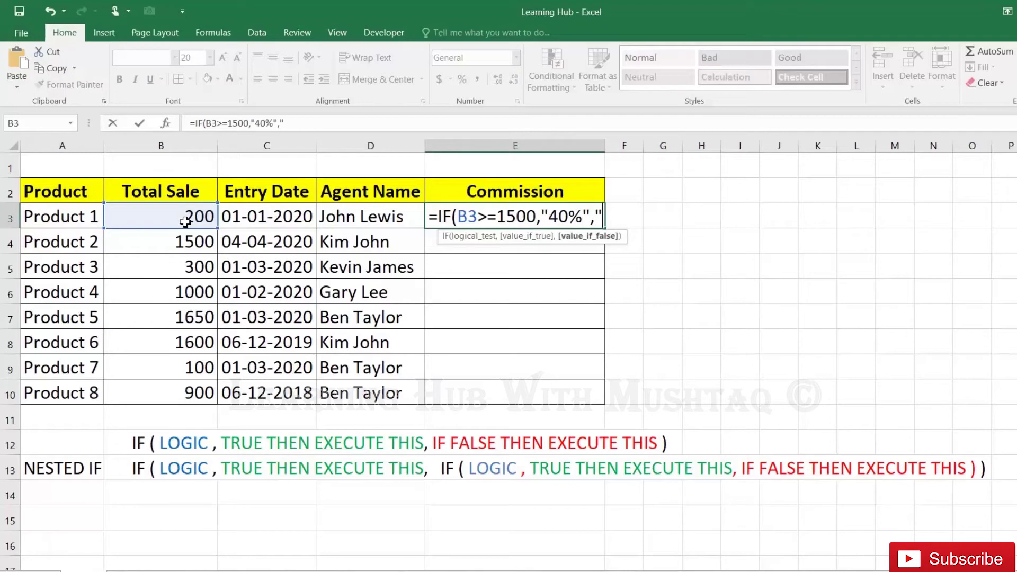
type("NEW FOR")
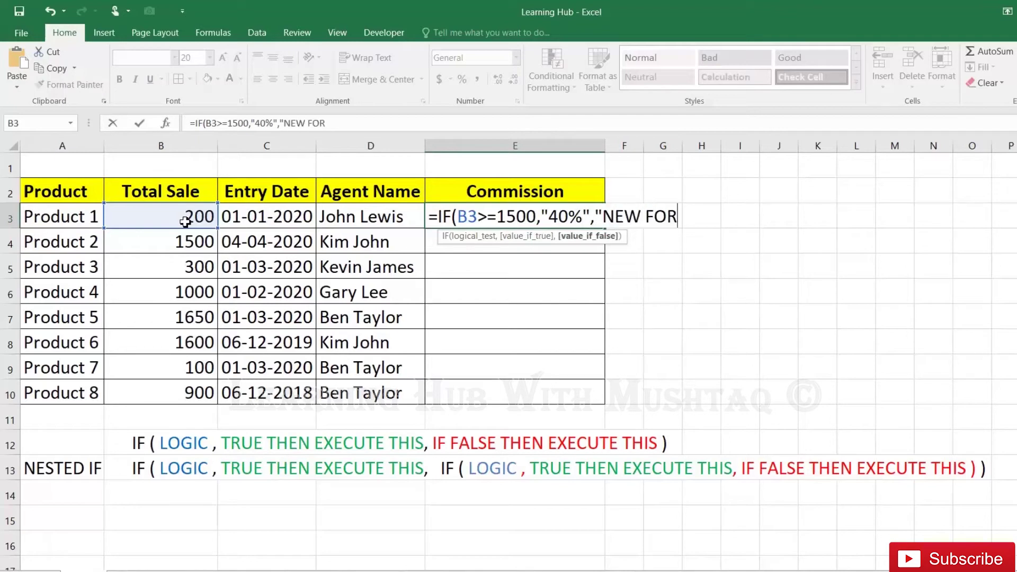
type("MULA HERE")
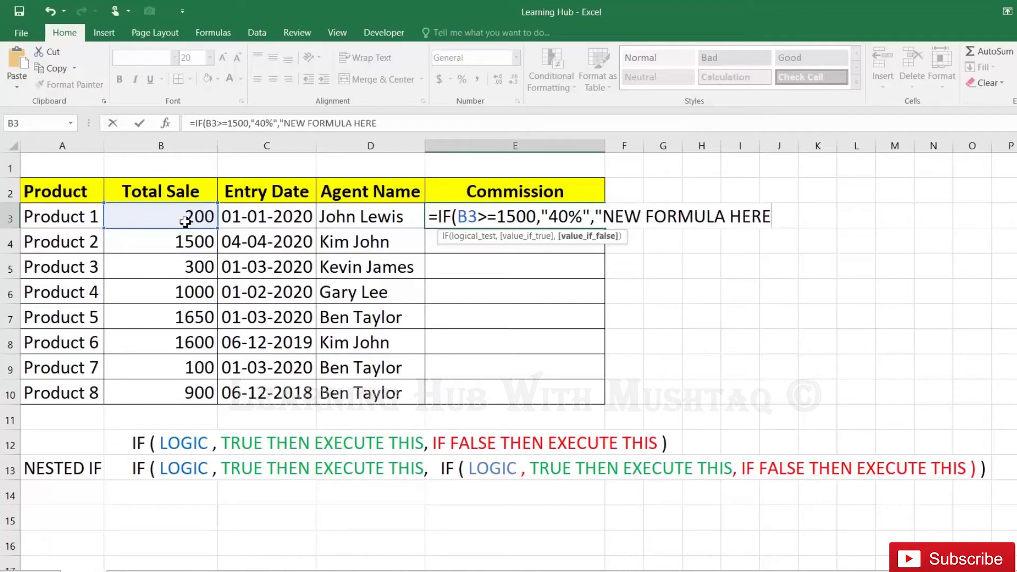
type("\")")
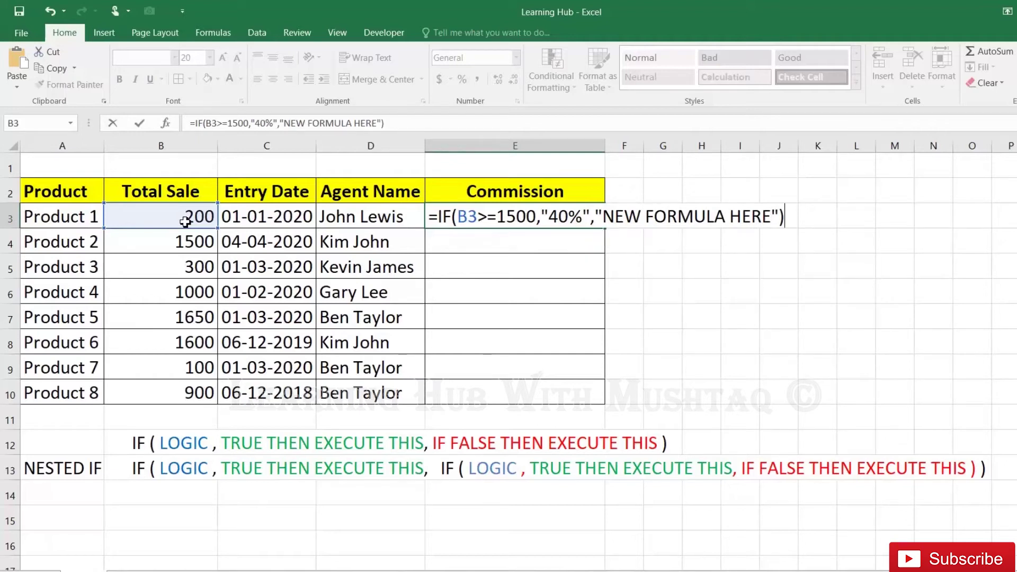
key("Return")
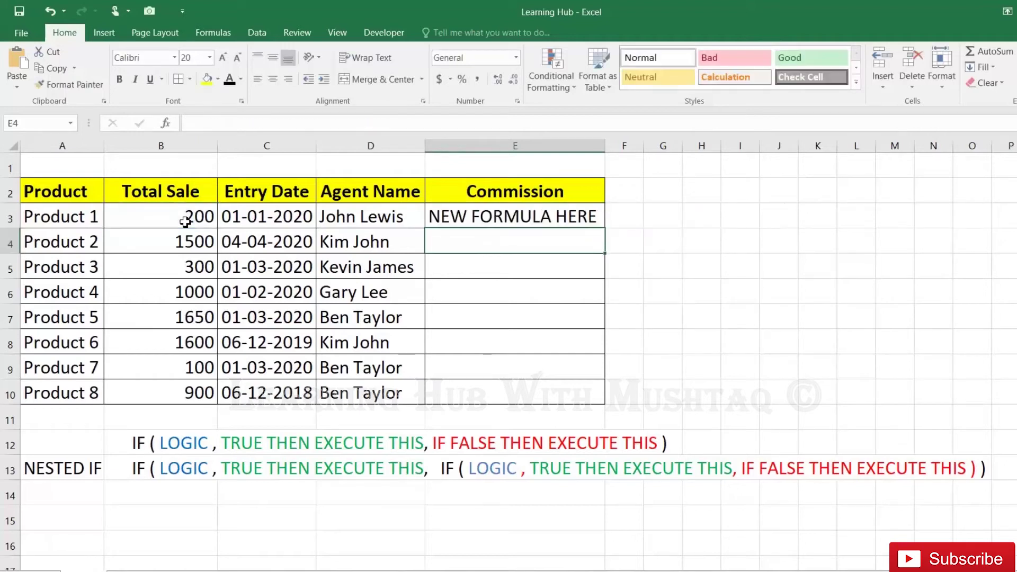
Fill E3's IF formula down to E10 and check the results for Products 2 and 5
left_click(571, 220)
left_click_drag(607, 229, 596, 402)
left_click(462, 245)
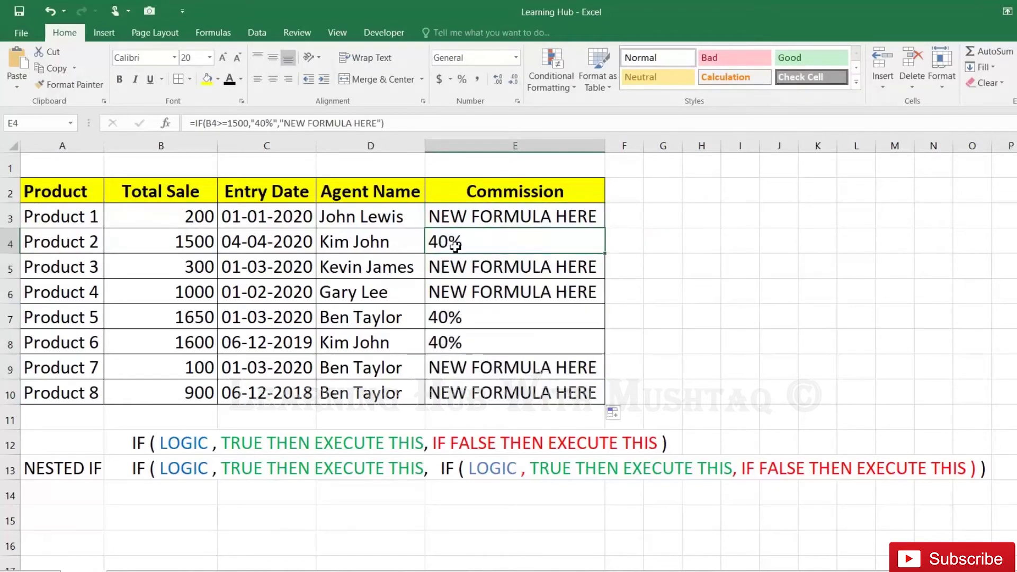
left_click(457, 318)
left_click(460, 339)
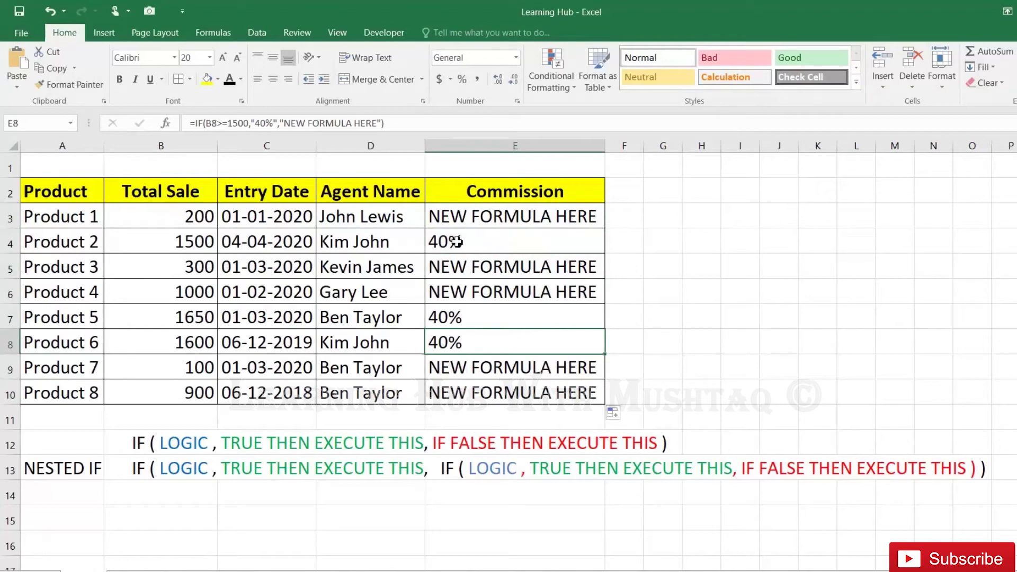
left_click(192, 241)
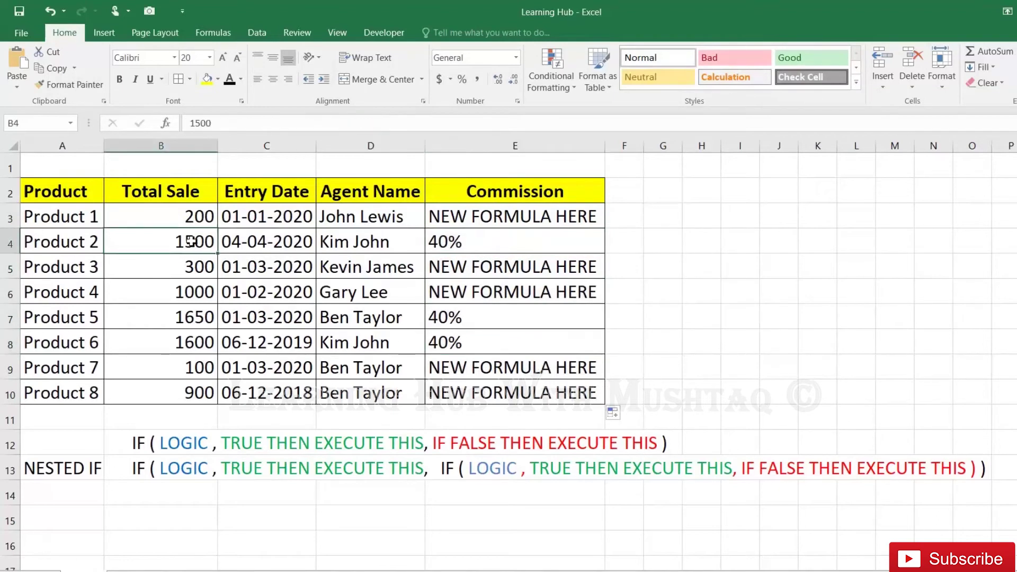
Inspect E4's formula reference and compare Product 5 and 6 sales with their commissions
double_click(467, 243)
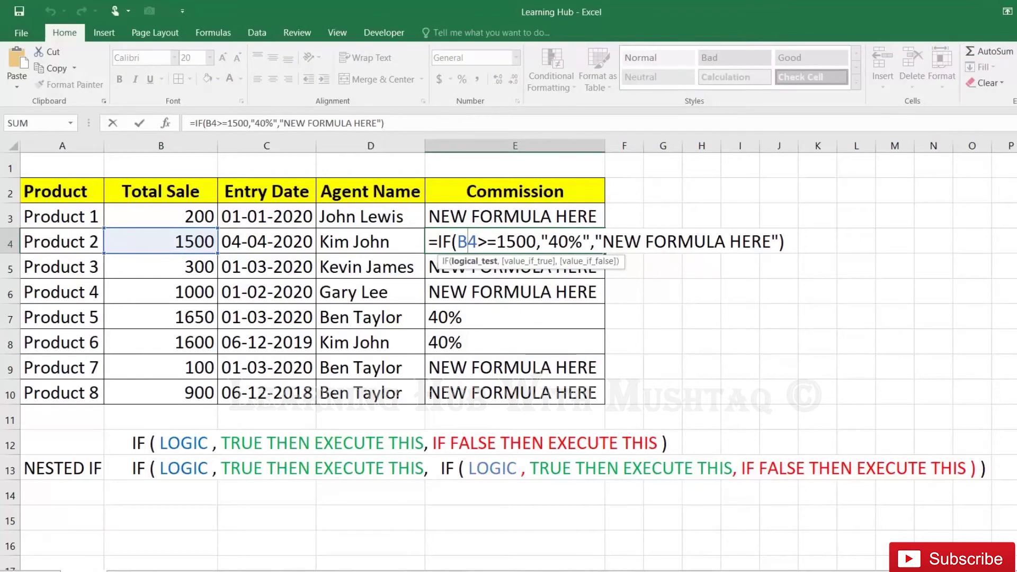
key("Return")
left_click(185, 317)
left_click_drag(185, 316, 185, 343)
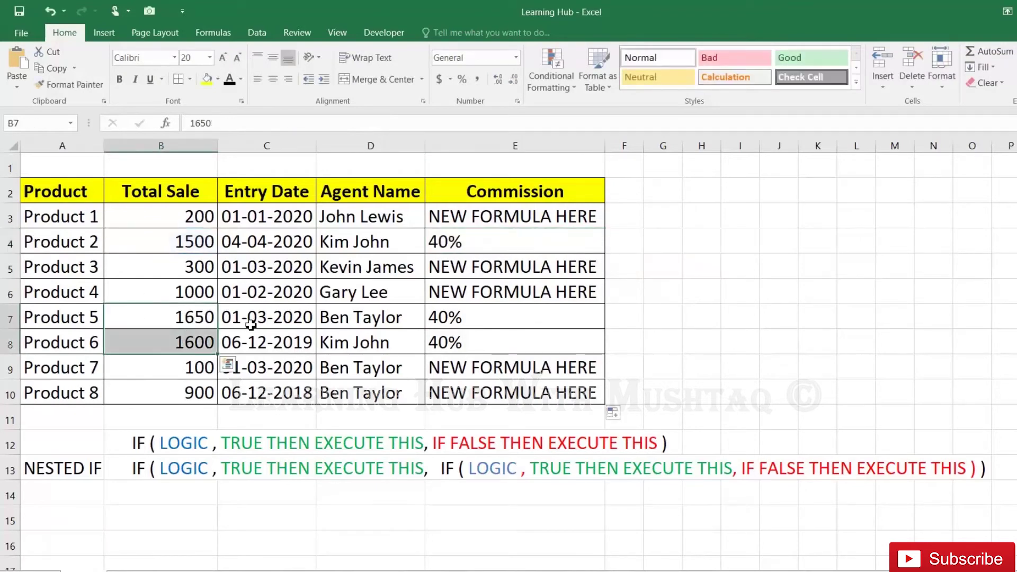
left_click(500, 316)
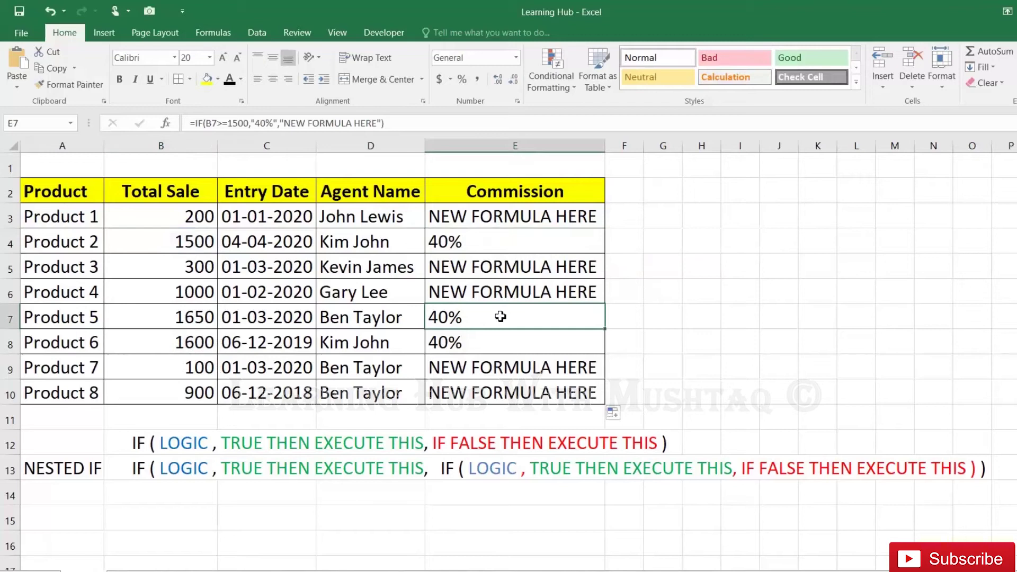
Select and copy E3's formula text after the equals sign
double_click(531, 216)
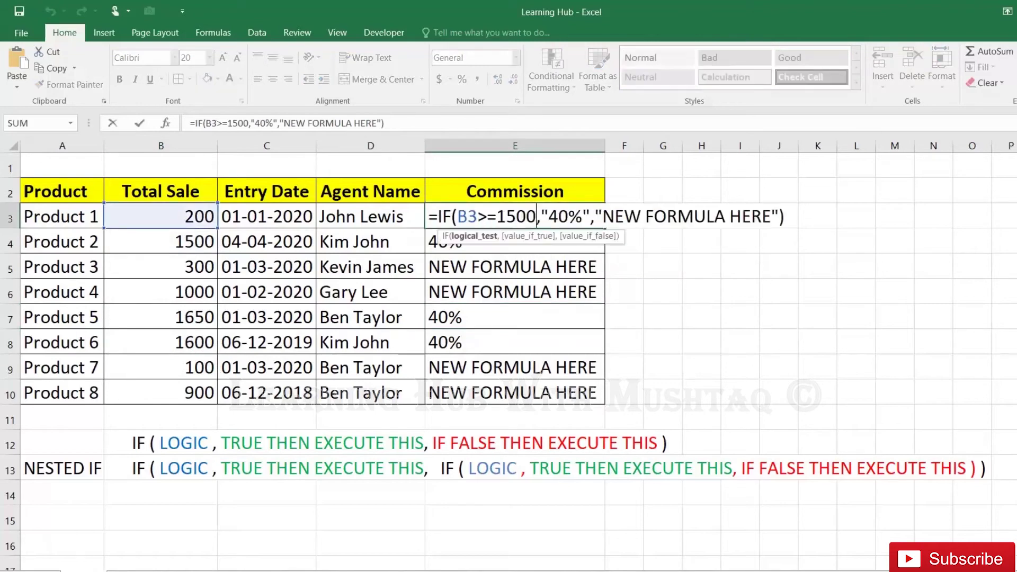
left_click_drag(438, 217, 798, 213)
key("ctrl+c")
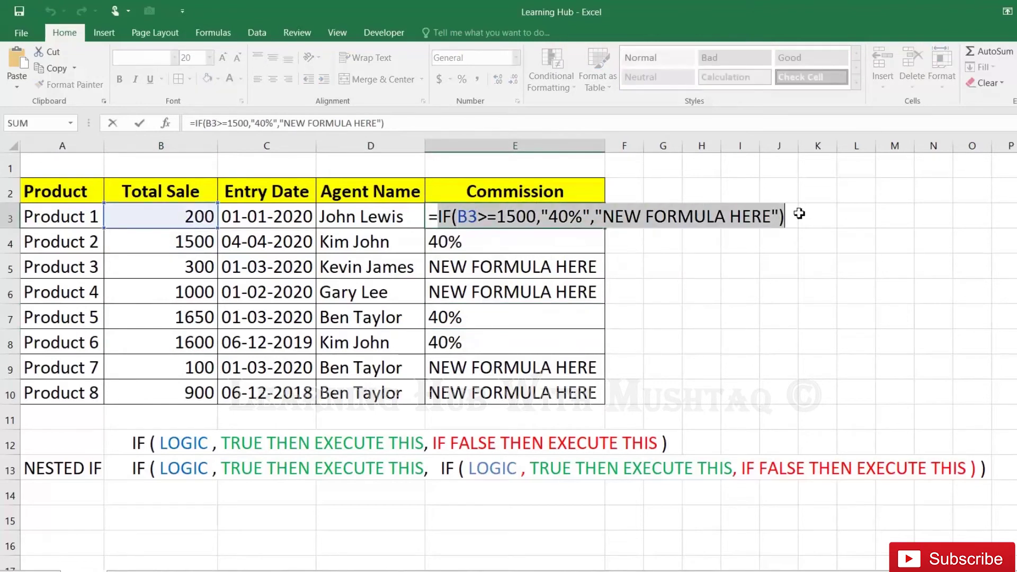
key("Return")
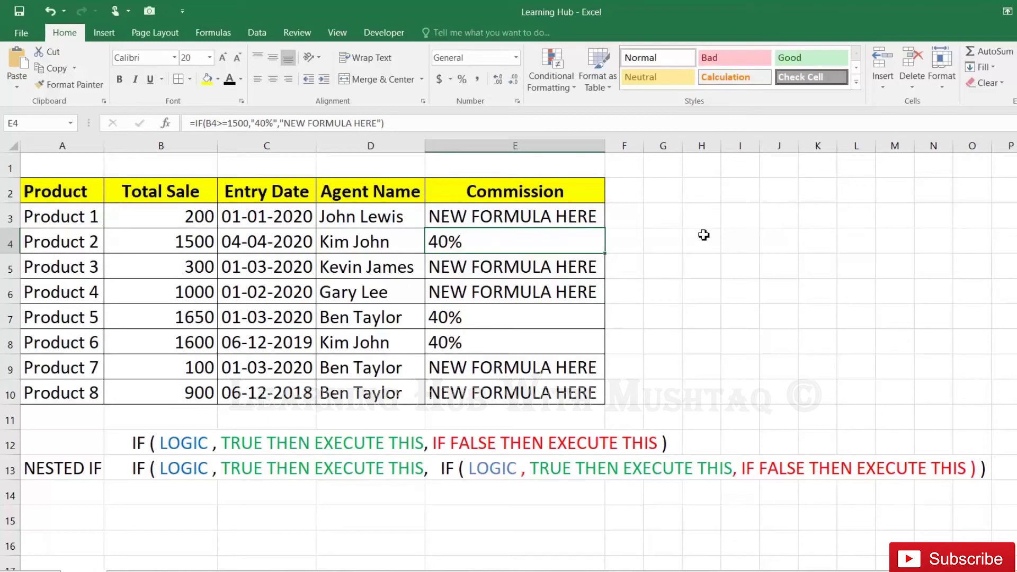
Paste the IF formula text into G7, G8 and G9, then open G7 for editing
left_click(675, 321)
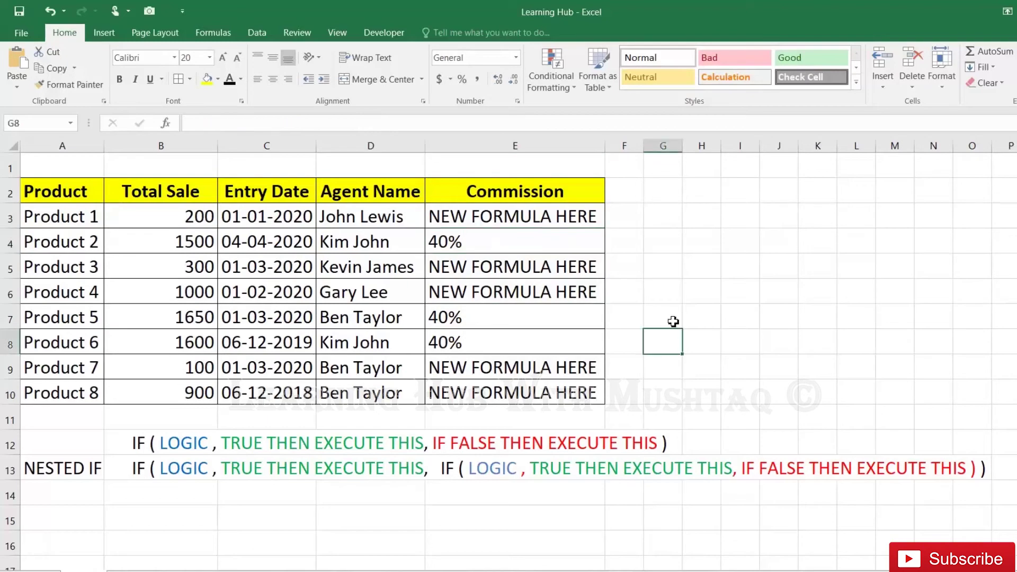
key("ctrl+v")
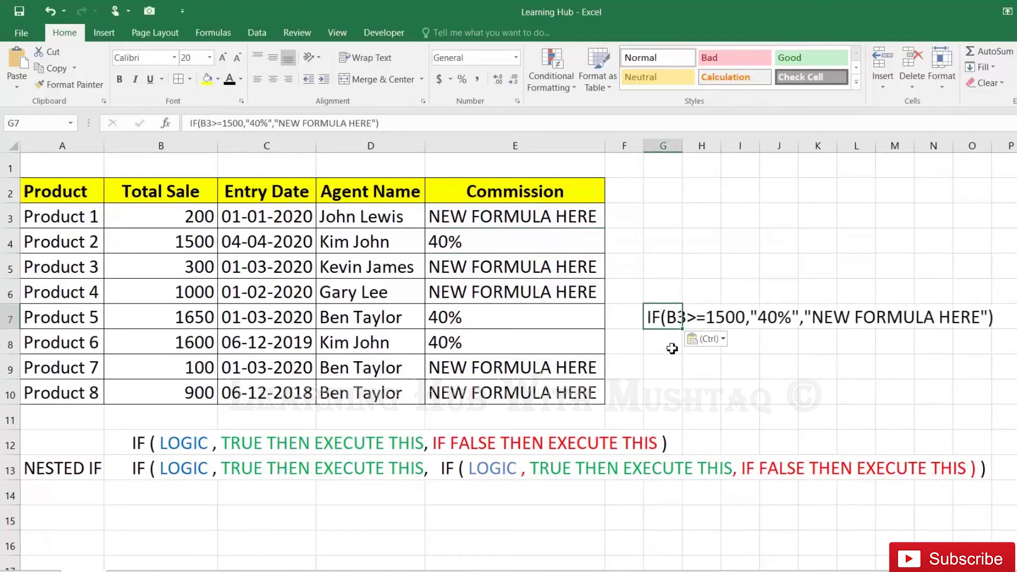
left_click(671, 346)
key("ctrl+v")
left_click(668, 370)
key("ctrl+v")
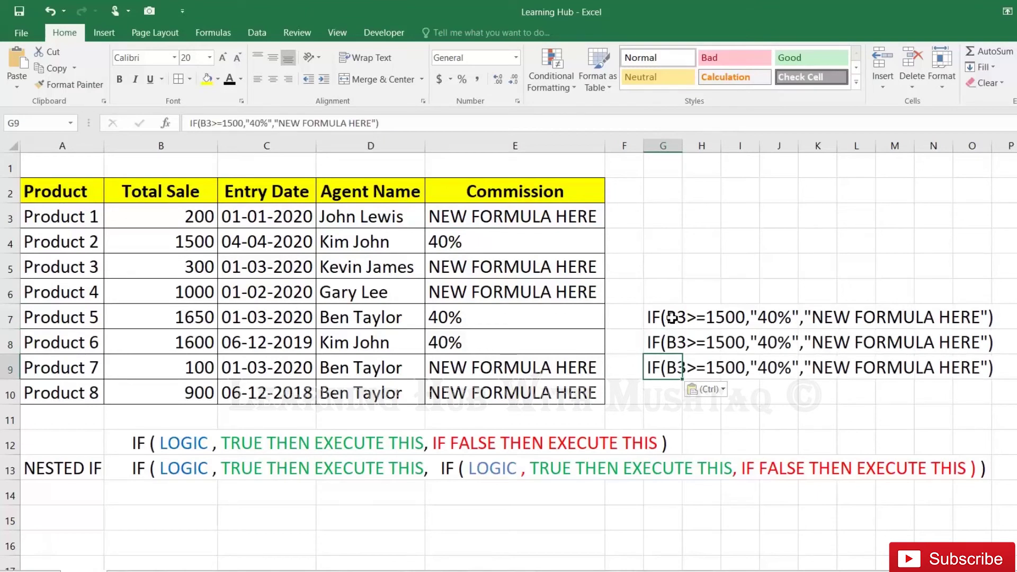
left_click(672, 318)
double_click(677, 317)
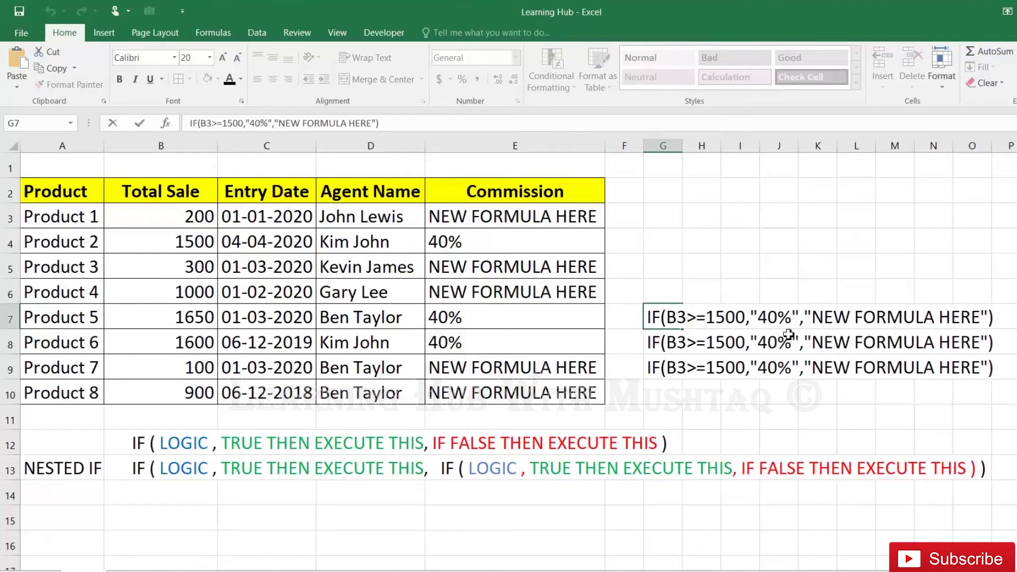
In G7, change the threshold to 1000 and the result to 30%
key("BackSpace")
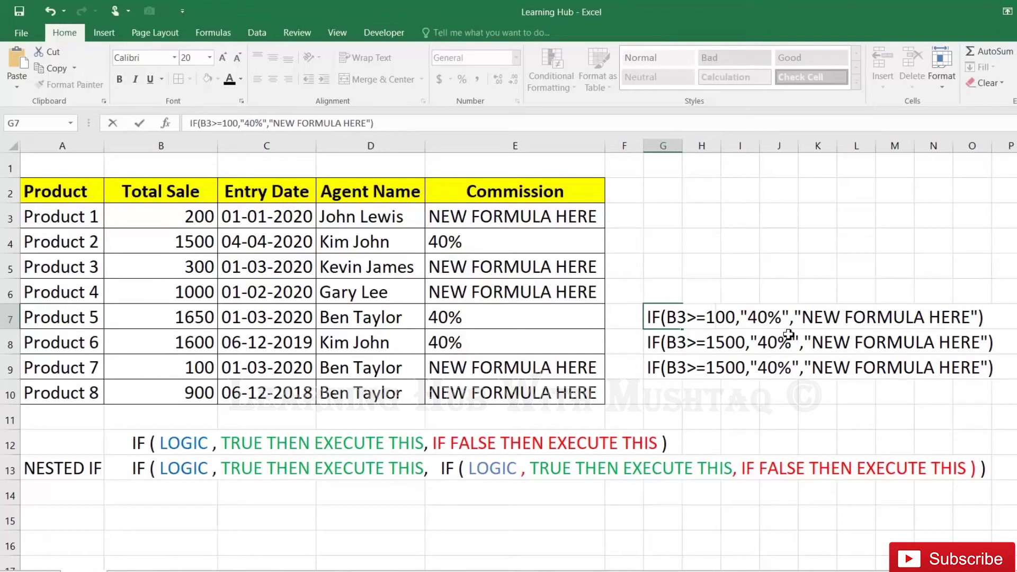
type("0")
key("Right")
key("Right")
key("Right")
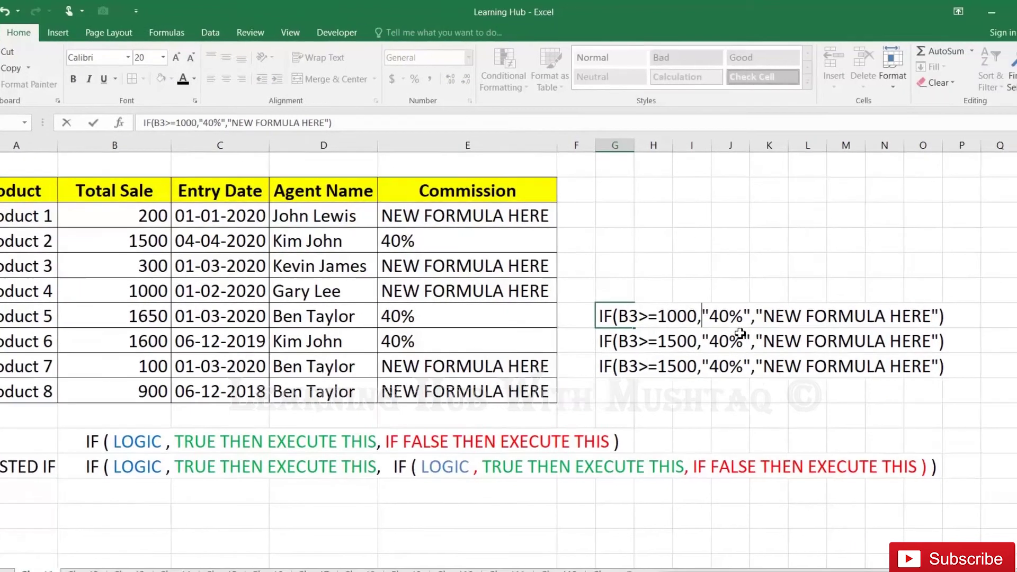
key("Right")
key("Right")
key("BackSpace")
type("3")
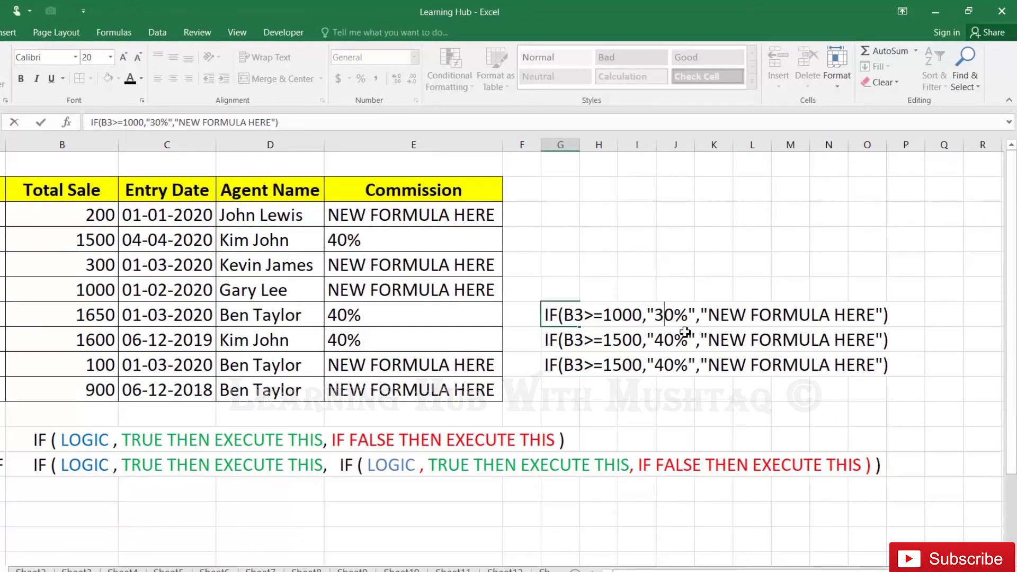
key("End")
left_click(626, 345)
In G8, change the threshold to 500 and the result to 20%
left_click(585, 343)
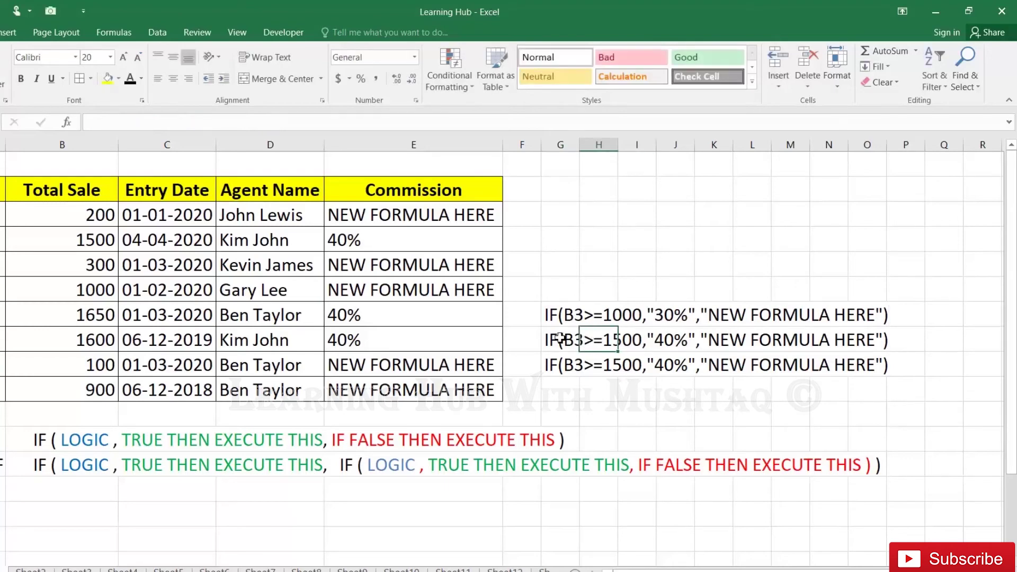
double_click(559, 340)
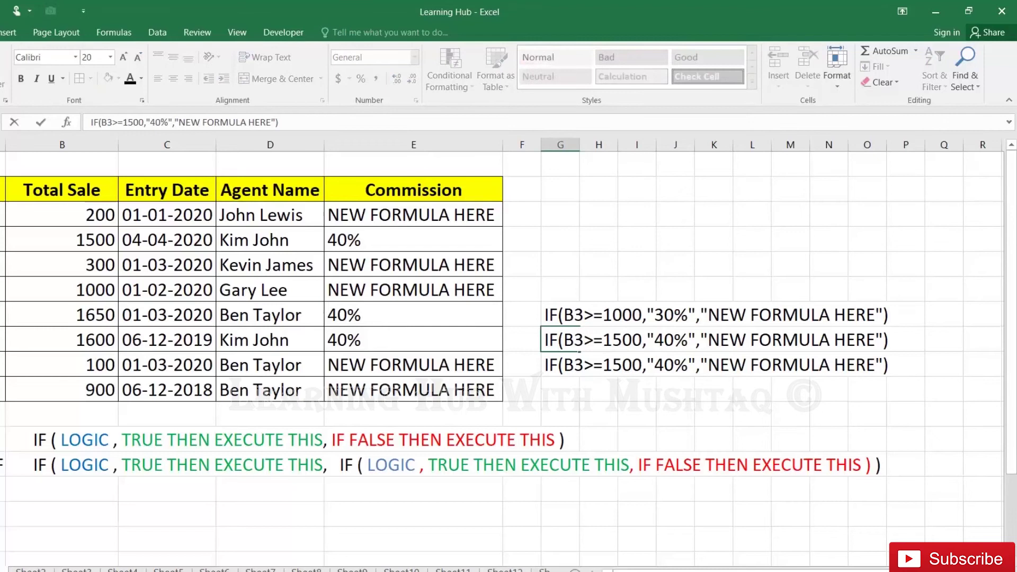
key("BackSpace")
key("BackSpace")
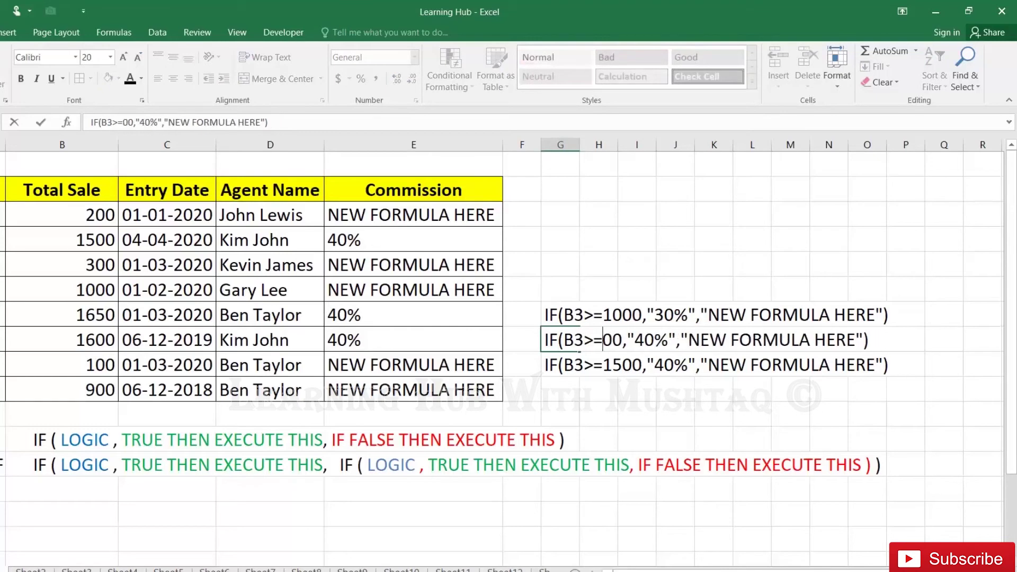
type("5")
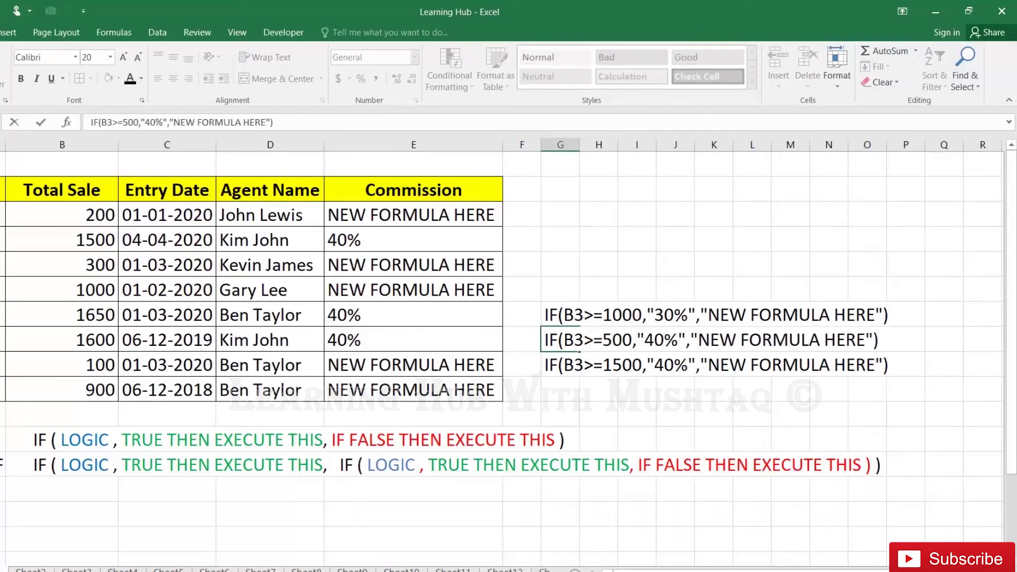
left_click(656, 340)
key("BackSpace")
type("2")
key("ctrl+z")
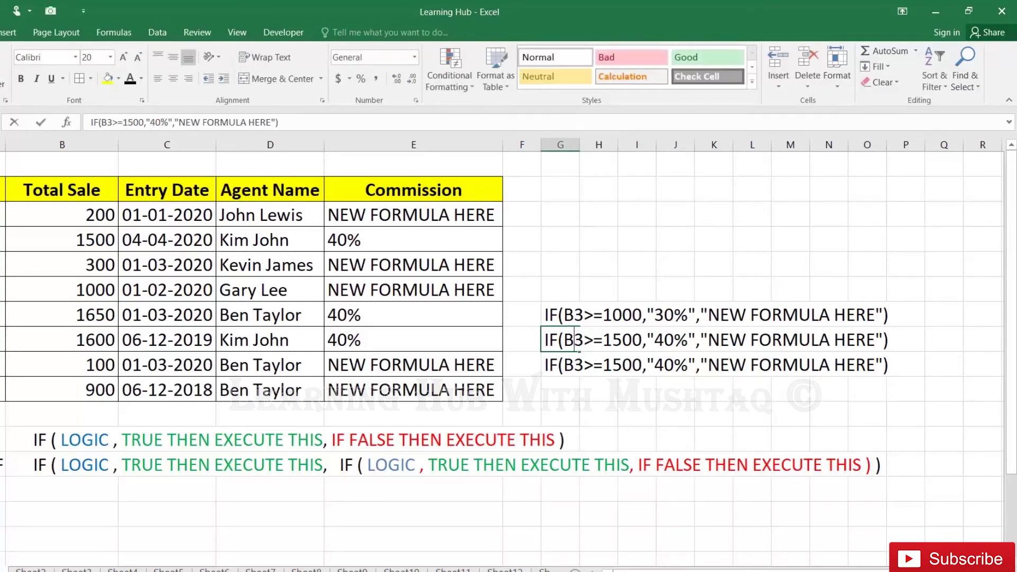
key("BackSpace")
key("Right")
key("Right")
key("Right")
key("Right")
key("Right")
key("Right")
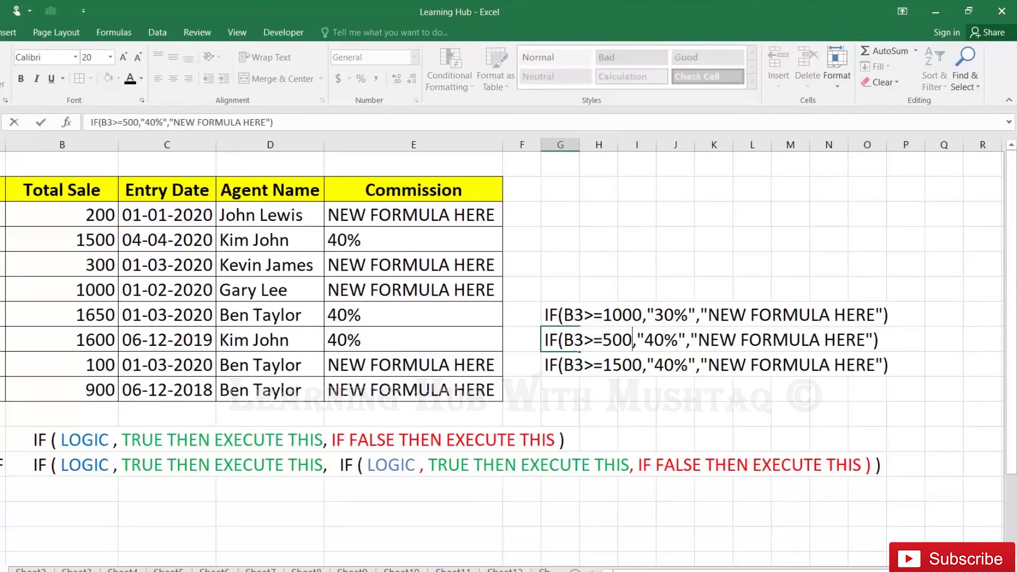
key("BackSpace")
type("2")
key("Return")
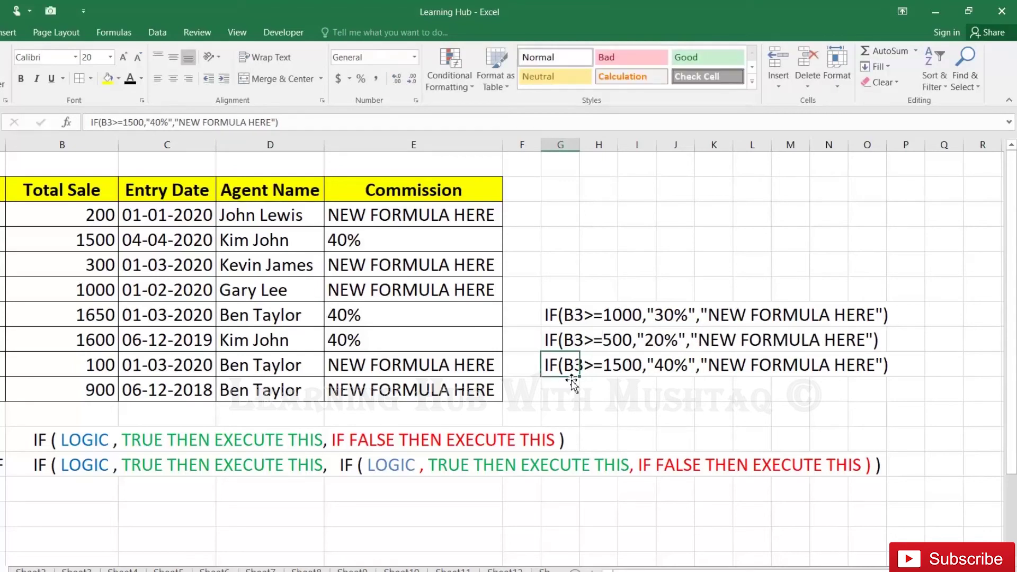
In G9, set threshold 200, result 10%, and false text "ZERO"
double_click(564, 365)
left_click(623, 364)
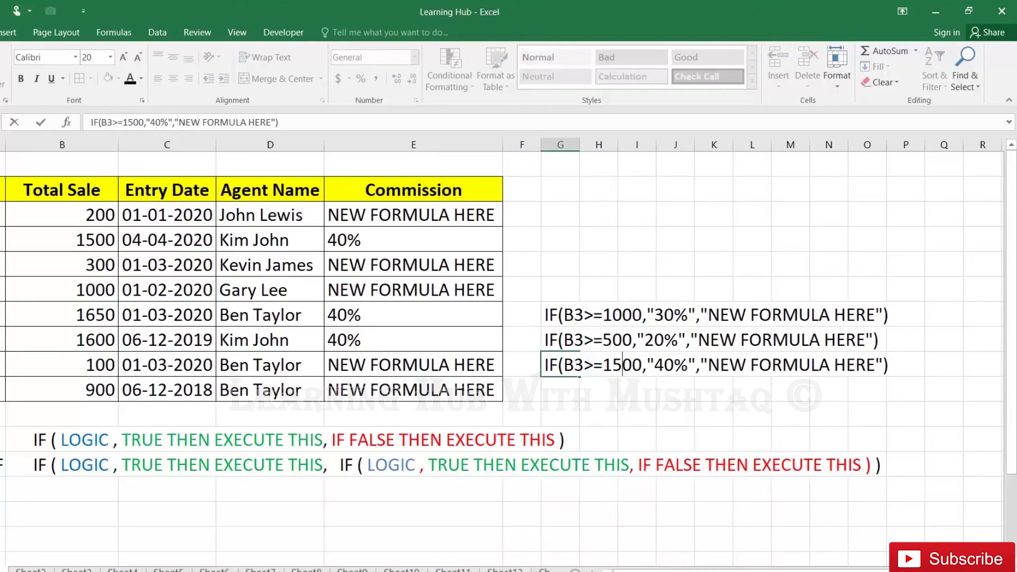
key("BackSpace")
key("BackSpace")
type("2")
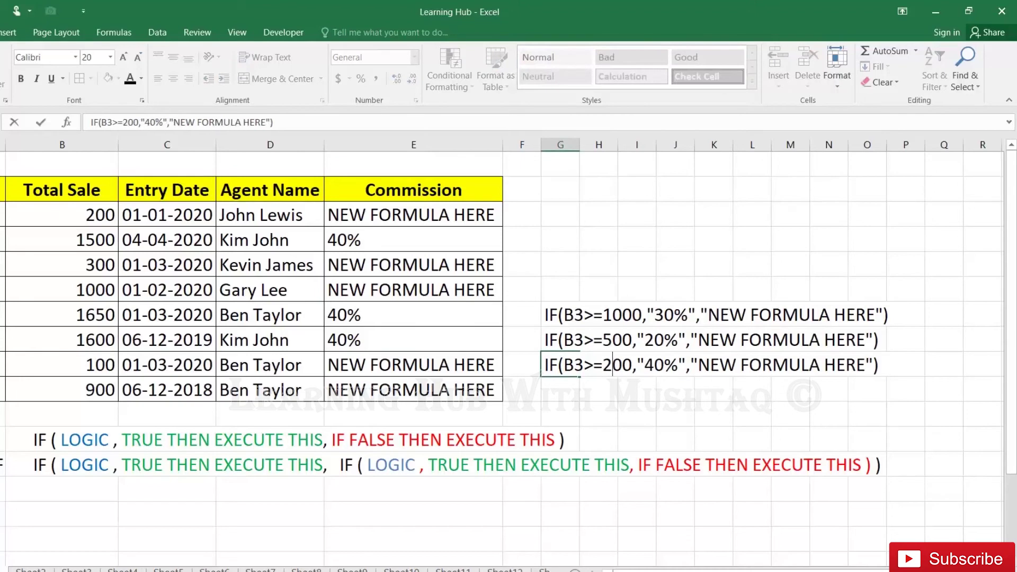
key("Right")
key("Right")
key("Right")
key("Right")
key("Right")
key("BackSpace")
type("1")
key("Right")
key("Right")
key("Right")
key("Left")
key("Left")
type("ZERO")
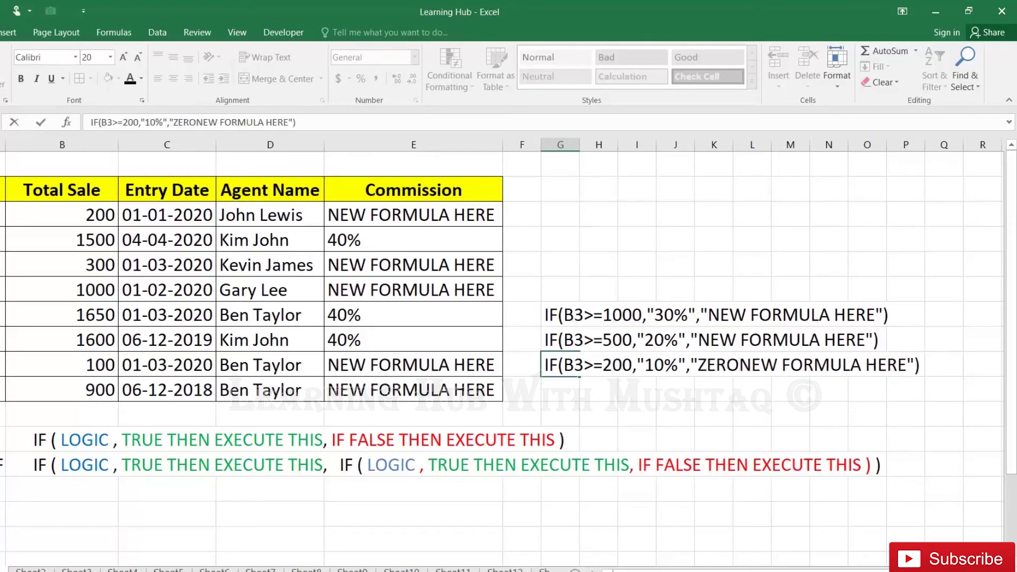
key("Delete")
key("Delete")
key("Delete")
key("Delete")
key("Delete")
key("Delete")
key("Delete")
key("Delete")
key("Delete")
key("Delete")
key("Delete")
key("Delete")
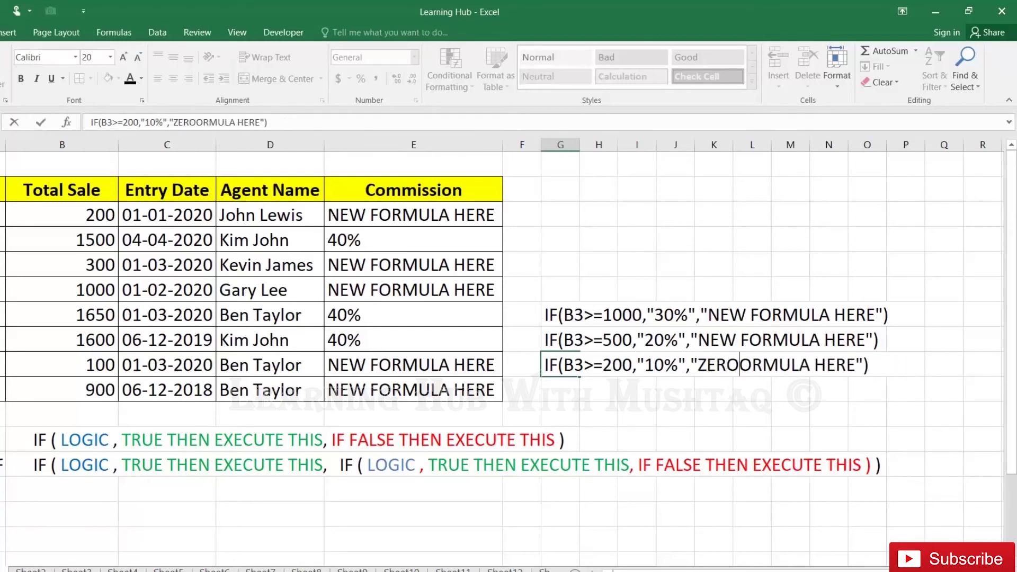
key("Delete")
key("Delete")
key("Delete")
key("Delete")
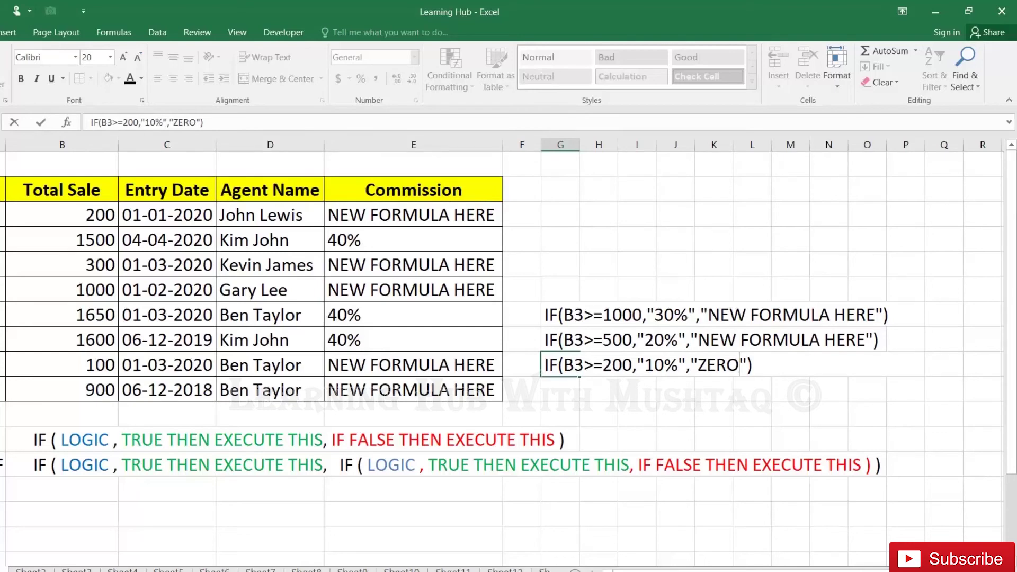
key("Return")
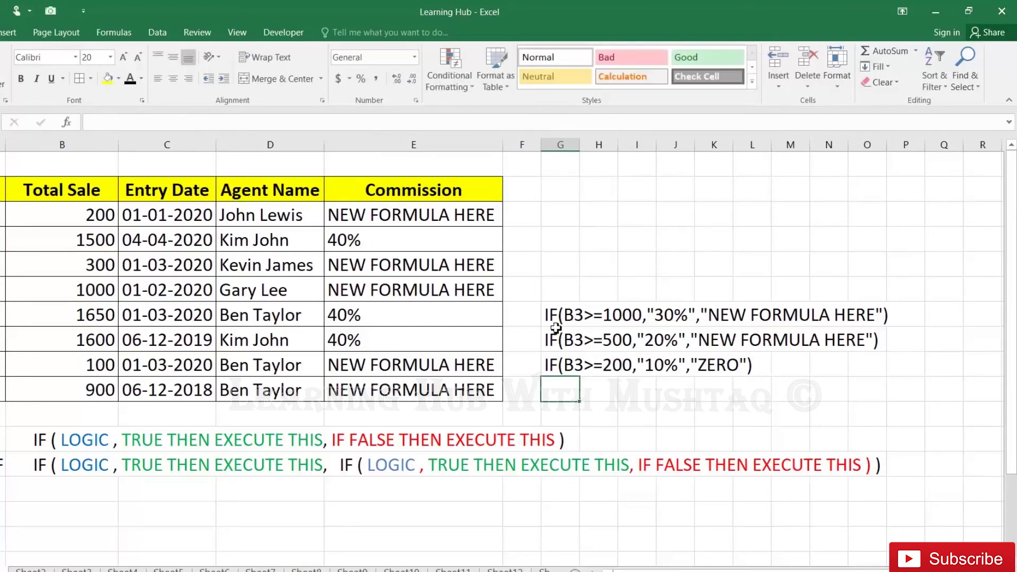
Copy G7's 1000/30% IF text and paste it as E3's false result
double_click(549, 315)
left_click_drag(546, 316, 888, 315)
key("ctrl+c")
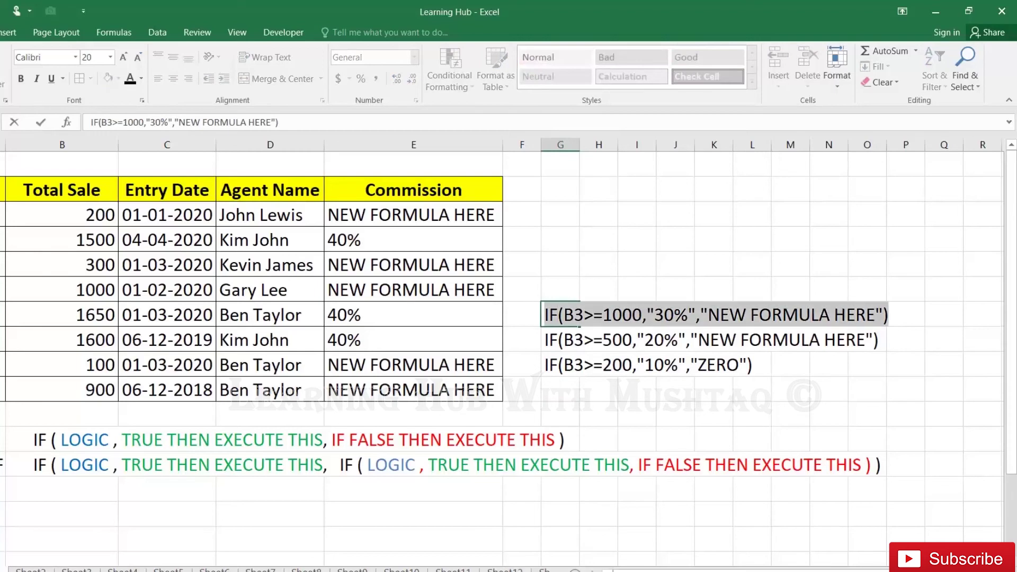
key("Return")
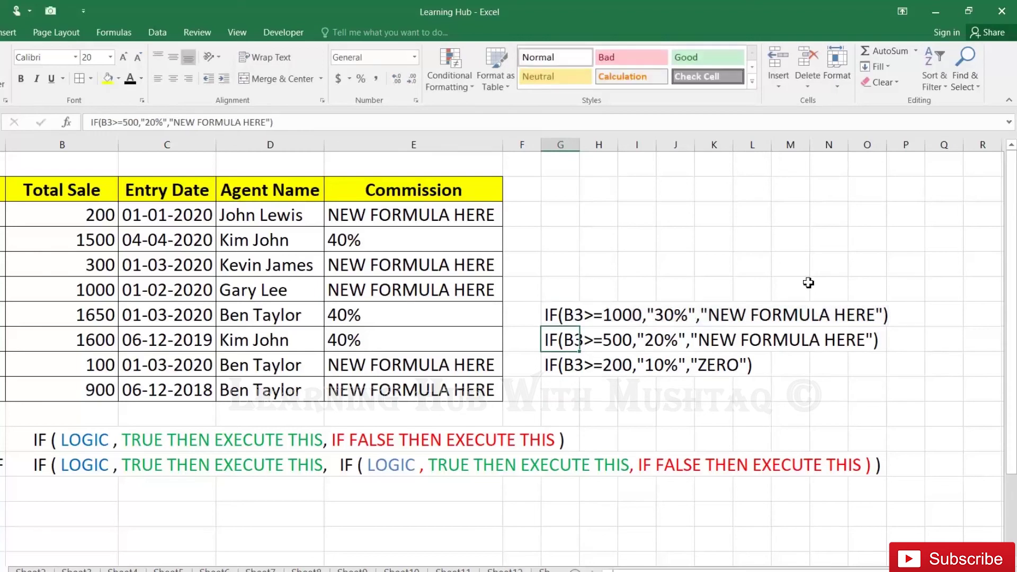
left_click(465, 224)
double_click(457, 214)
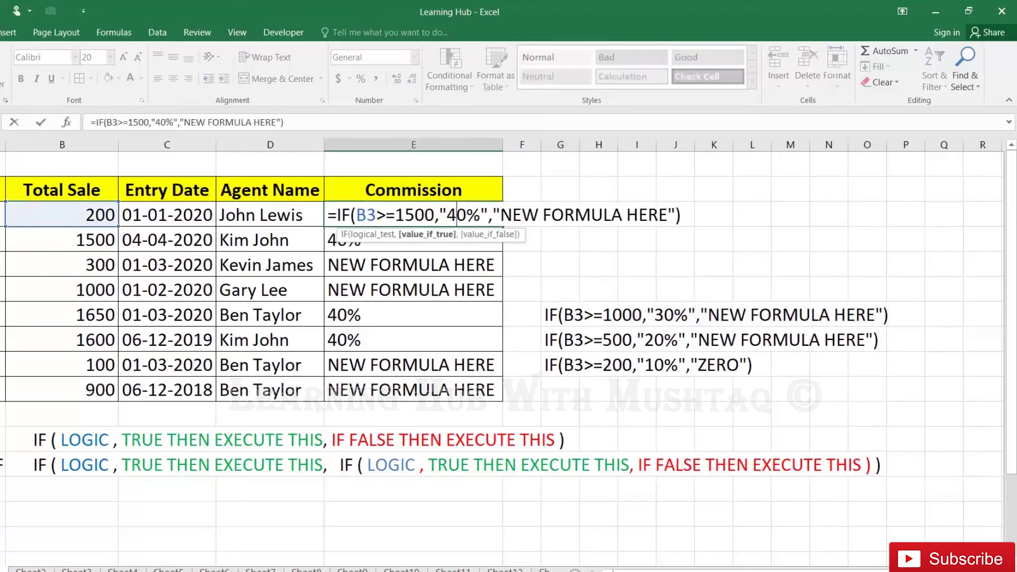
left_click_drag(493, 215, 675, 215)
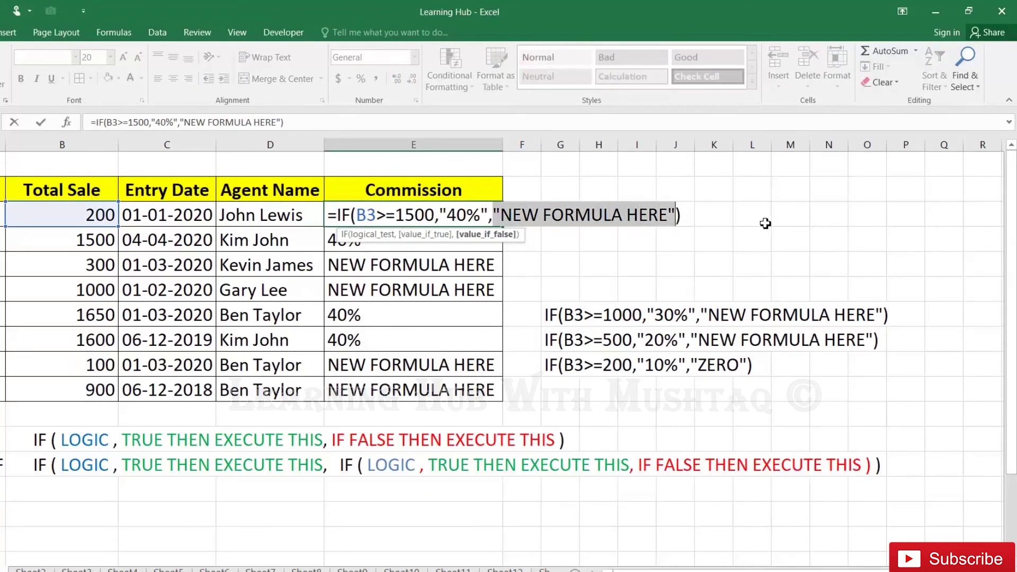
key("Delete")
key("BackSpace")
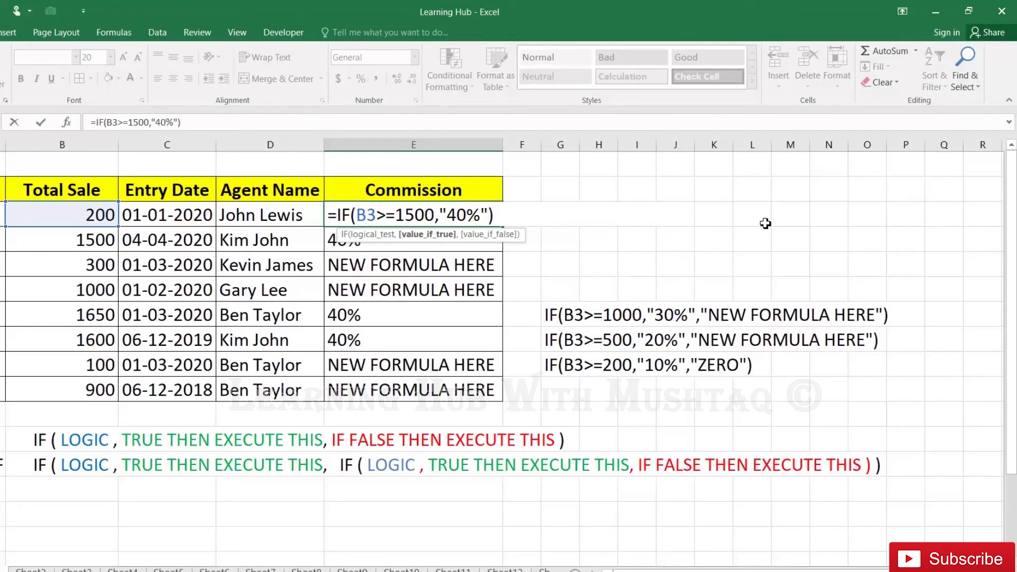
type(",")
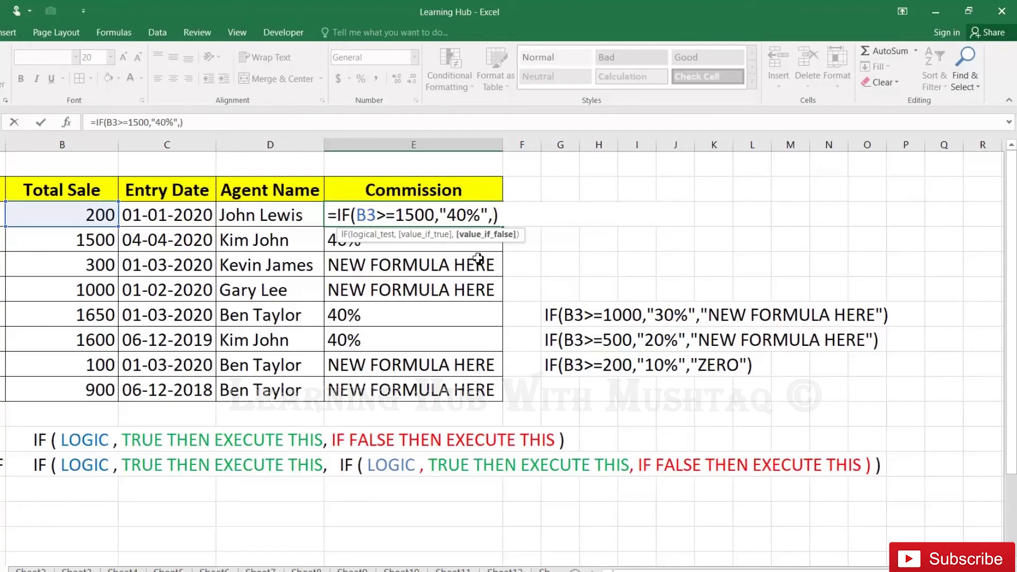
key("ctrl+v")
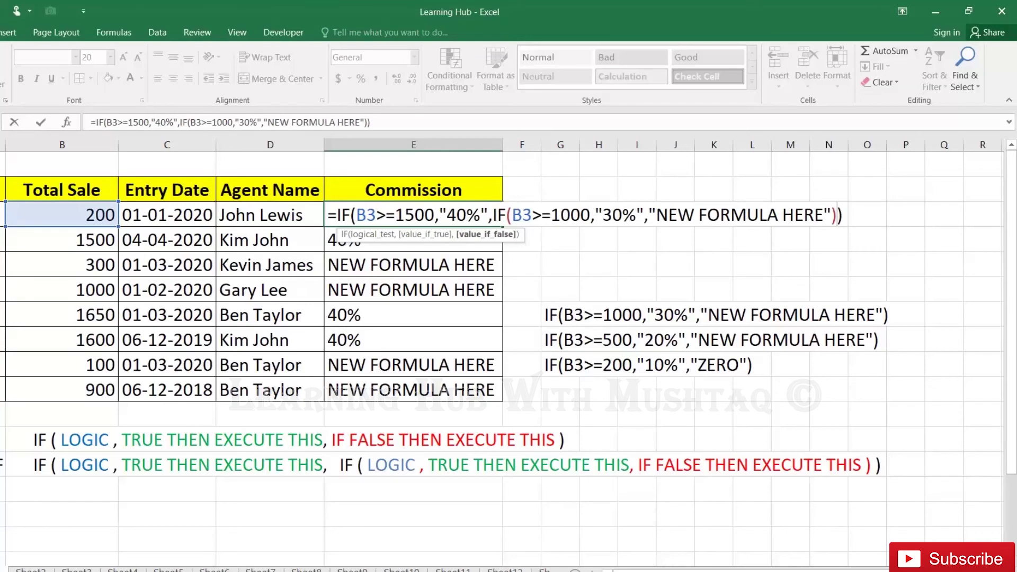
key("Return")
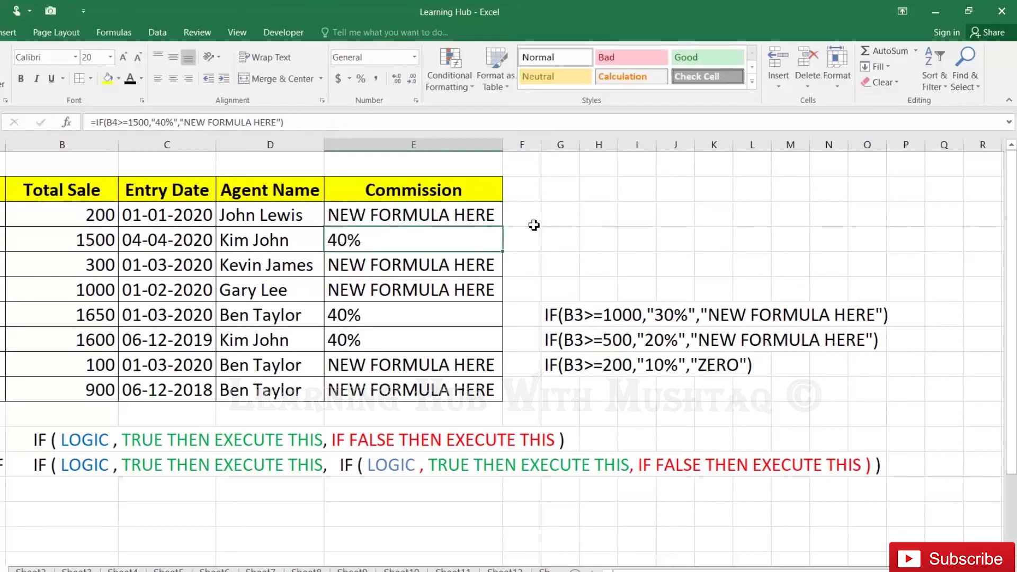
Fill E3's two-level formula down to E10 and check E6
left_click(487, 213)
double_click(502, 226)
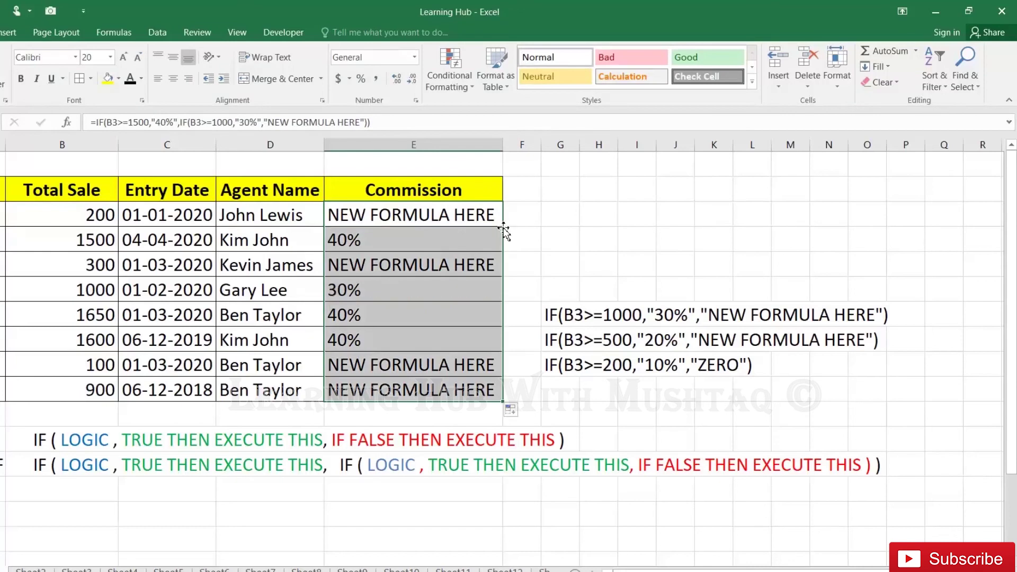
left_click(382, 292)
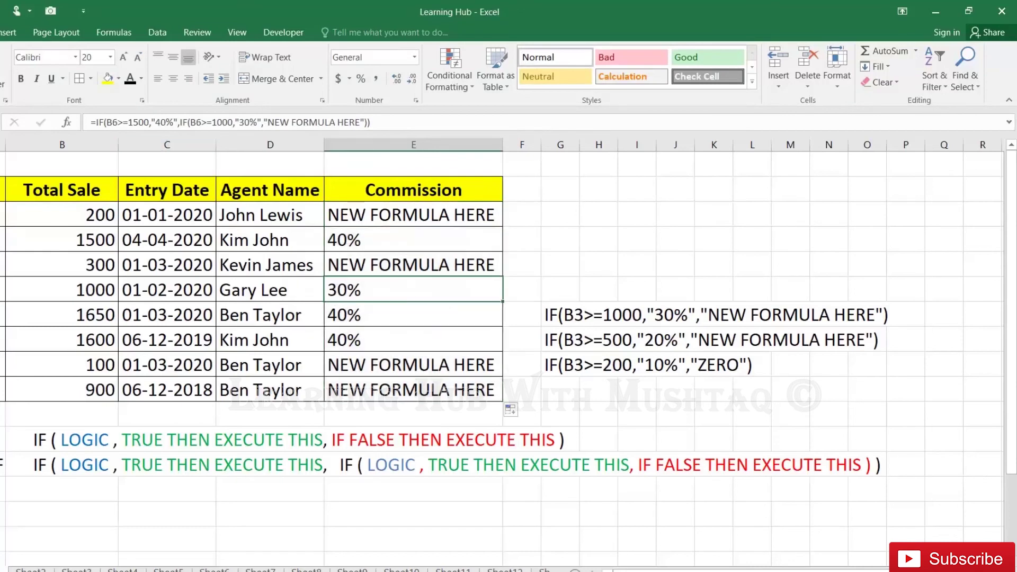
Replace E3's NEW FORMULA HERE placeholder with G8's 500/20% condition
double_click(558, 340)
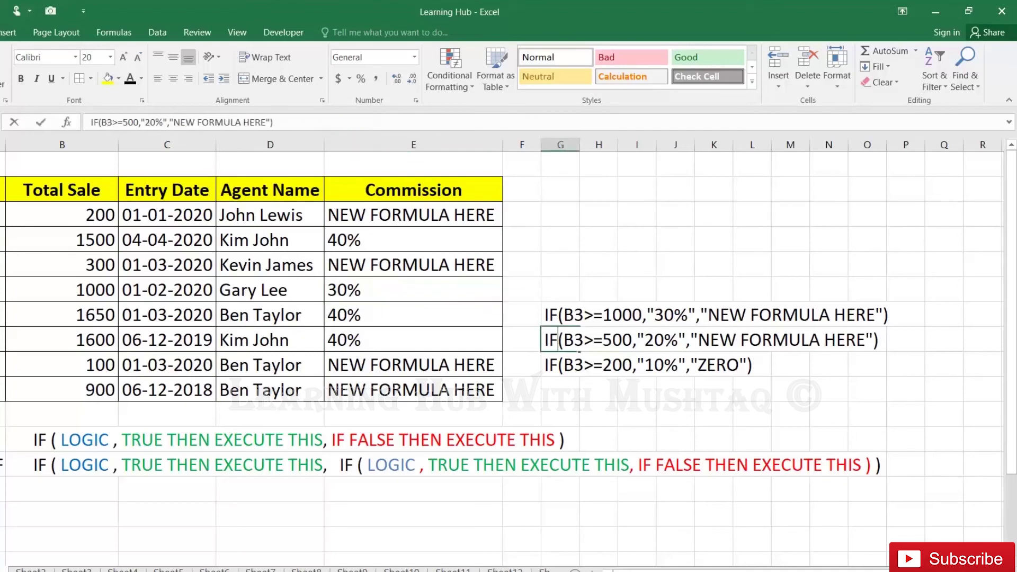
left_click_drag(545, 339, 880, 339)
key("ctrl+c")
key("Return")
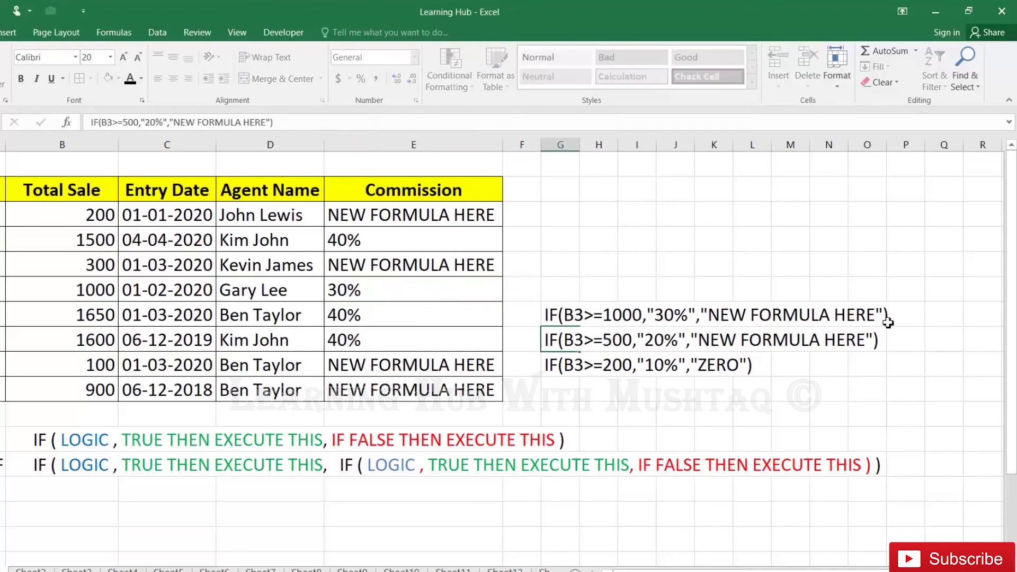
double_click(467, 218)
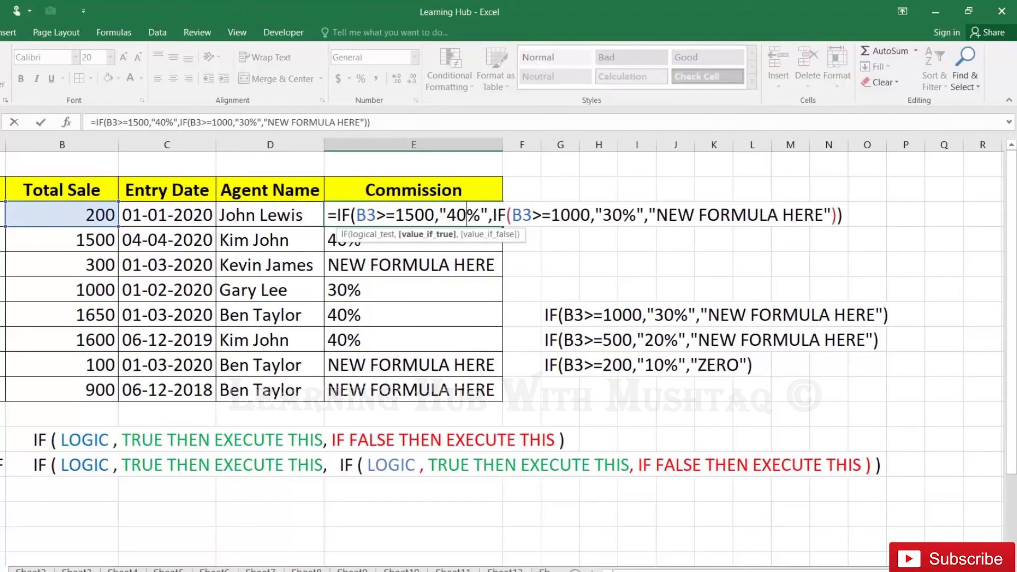
left_click_drag(650, 215, 831, 215)
key("ctrl+v")
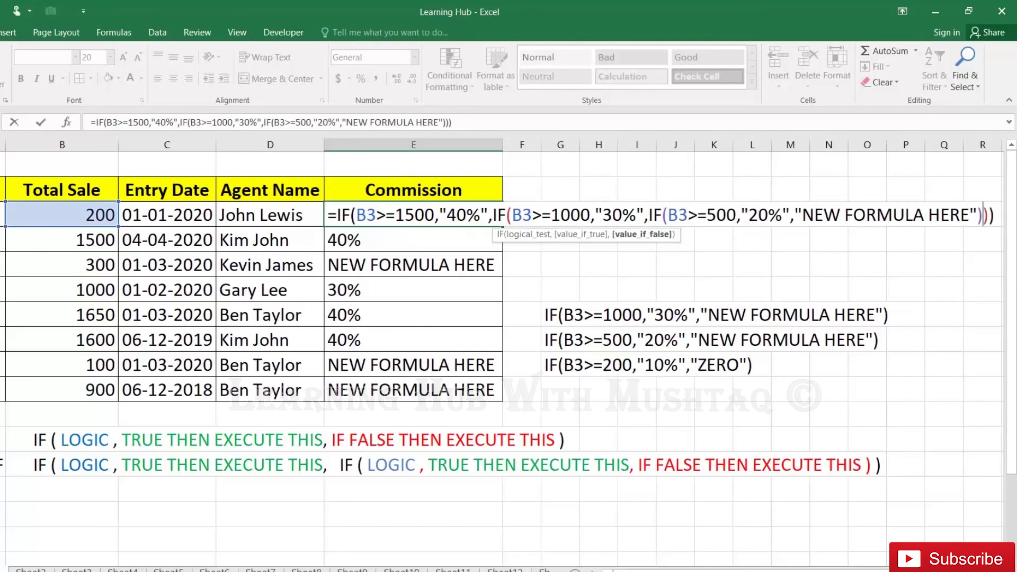
key("Return")
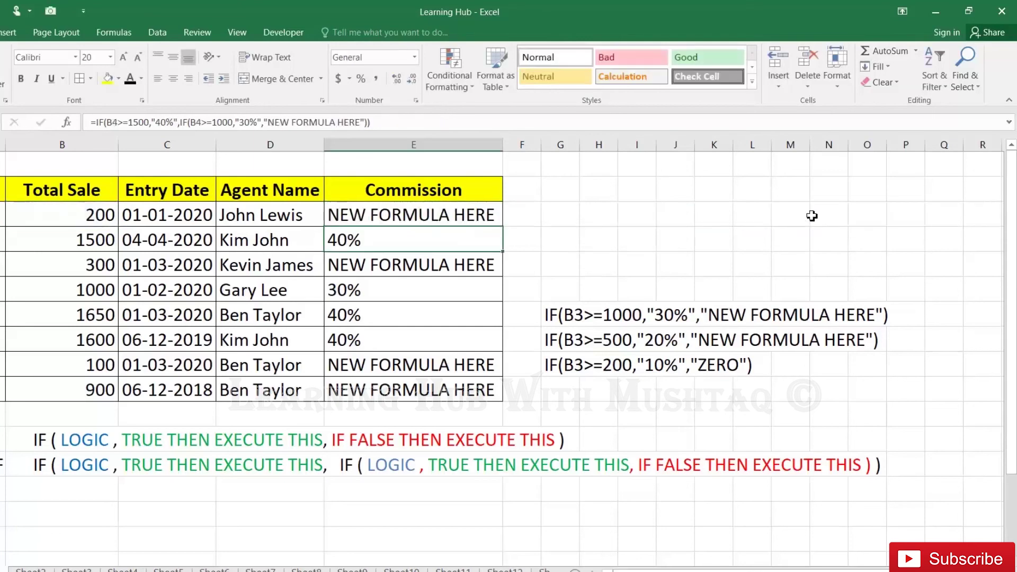
Fill the three-level formula from E3 down the Commission column
left_click(497, 209)
double_click(504, 227)
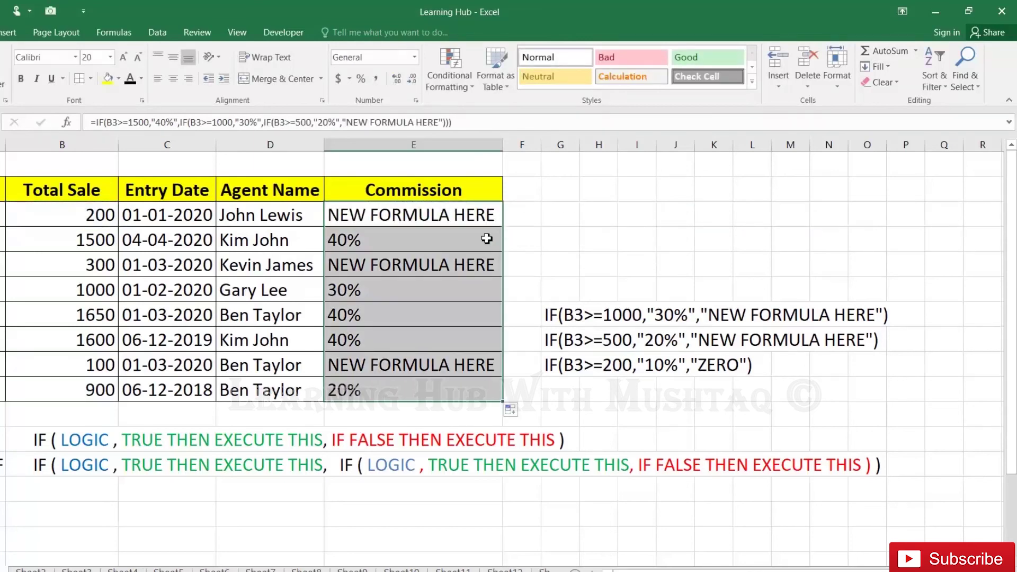
left_click(83, 390)
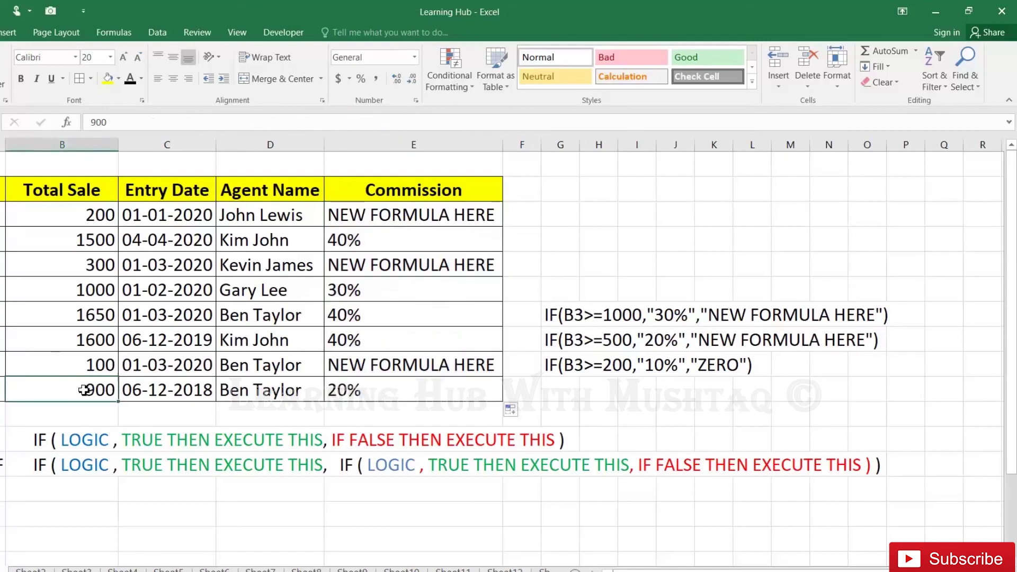
left_click(570, 361)
Replace E3's placeholder with G9's 200/10%/"ZERO" condition
double_click(548, 365)
left_click_drag(546, 365, 794, 359)
key("ctrl+c")
key("Return")
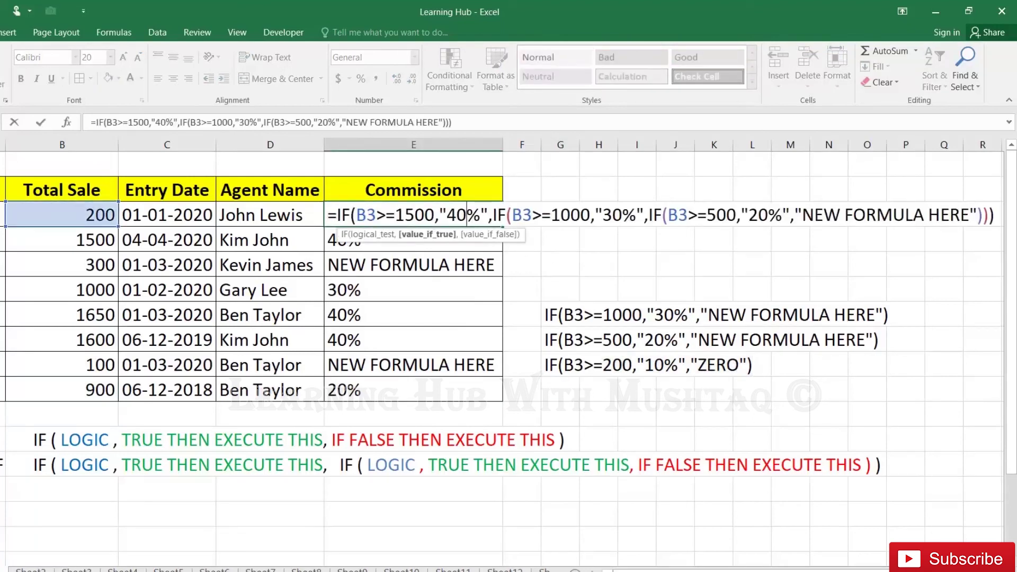
left_click_drag(794, 214, 978, 215)
key("ctrl+v")
key("Return")
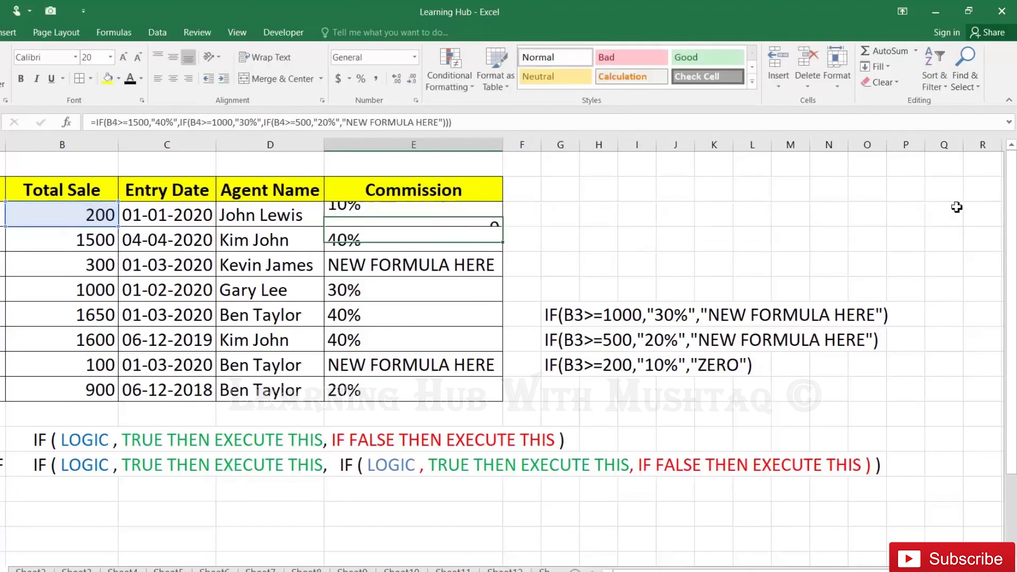
Fill the four-level formula down to E10 and check the ZERO result for the 100 sale
left_click(459, 214)
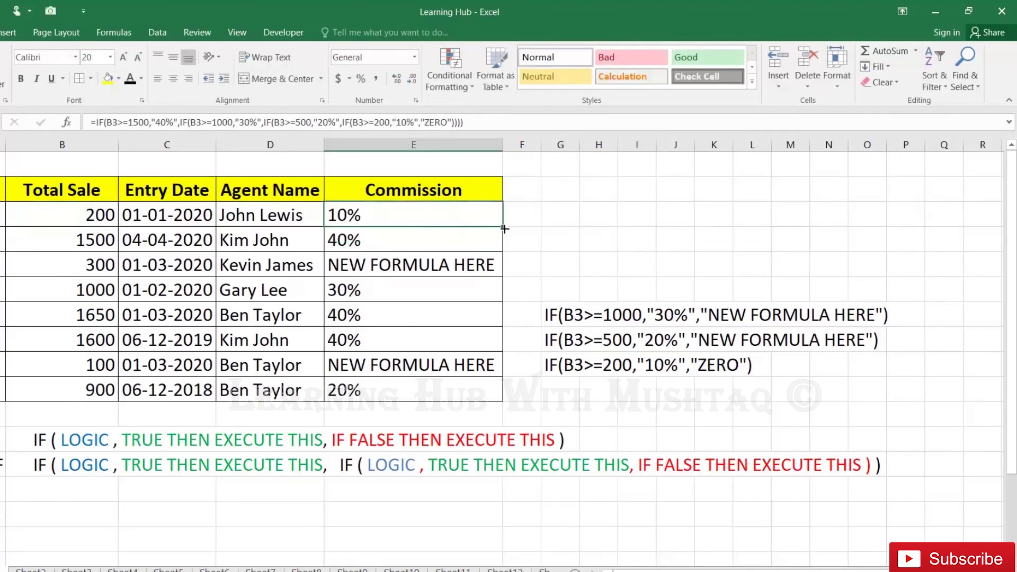
double_click(504, 228)
left_click(393, 363)
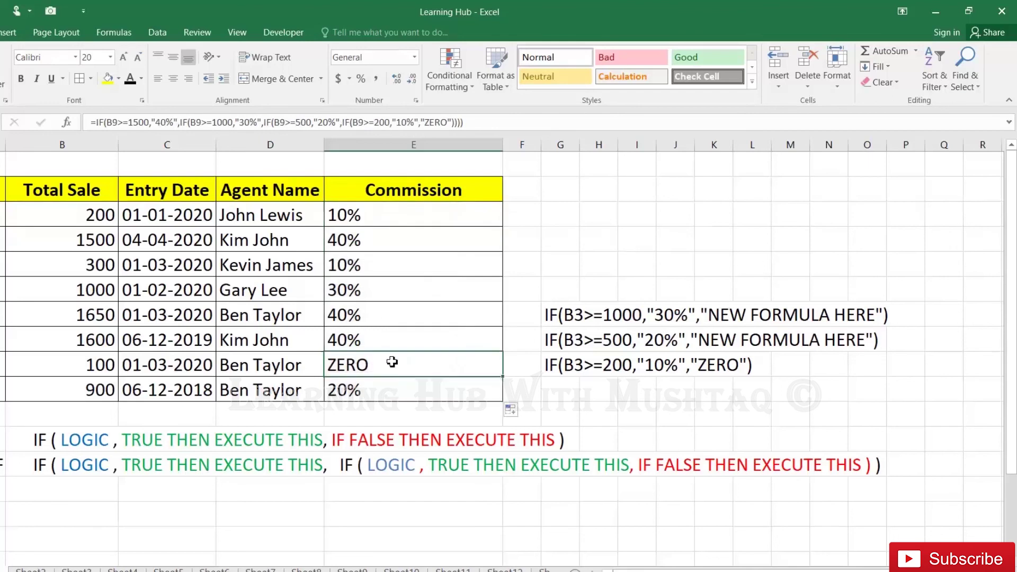
left_click(352, 221)
left_click(73, 214)
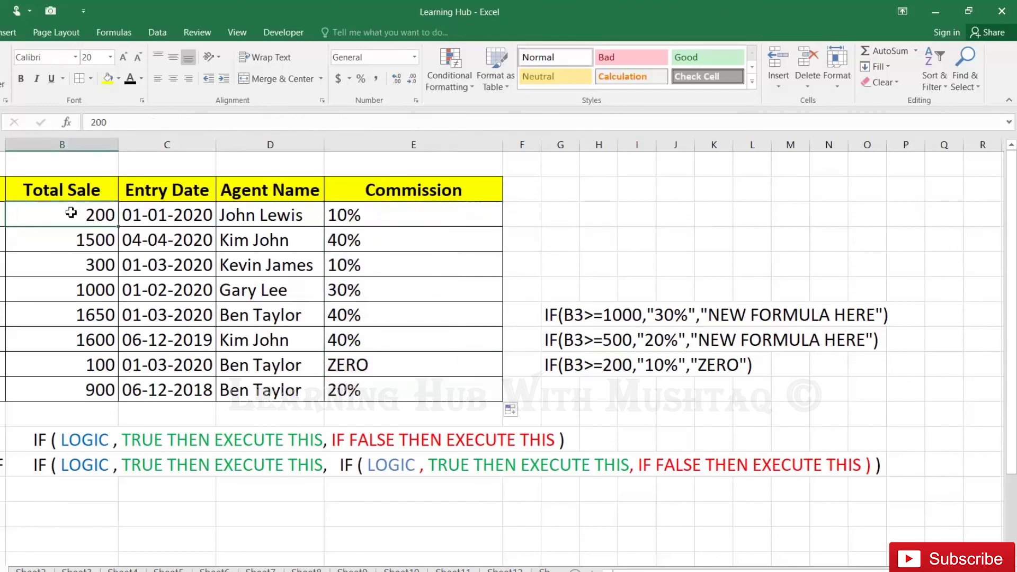
left_click(382, 212)
double_click(381, 212)
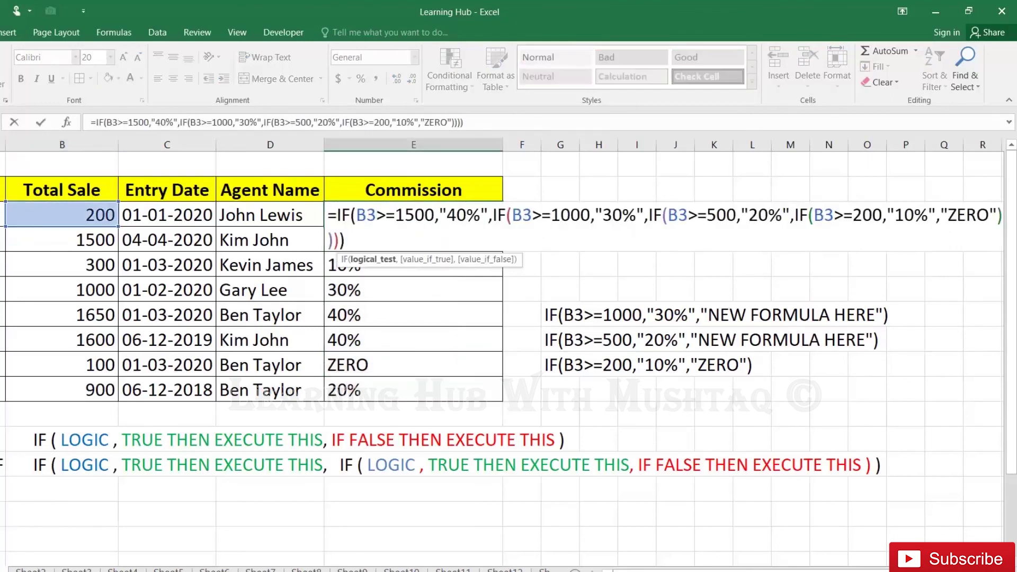
double_click(867, 214)
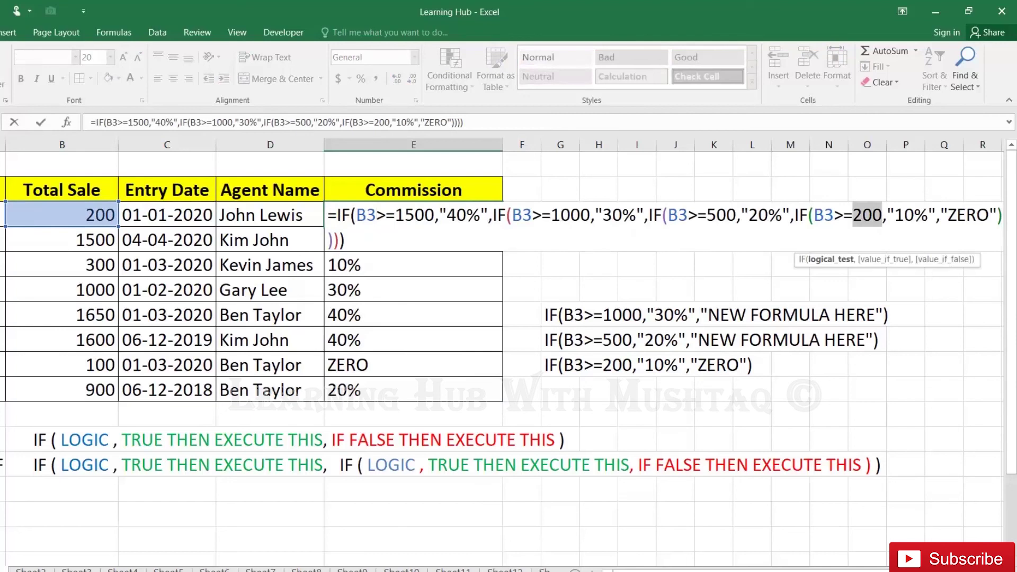
key("Return")
double_click(354, 212)
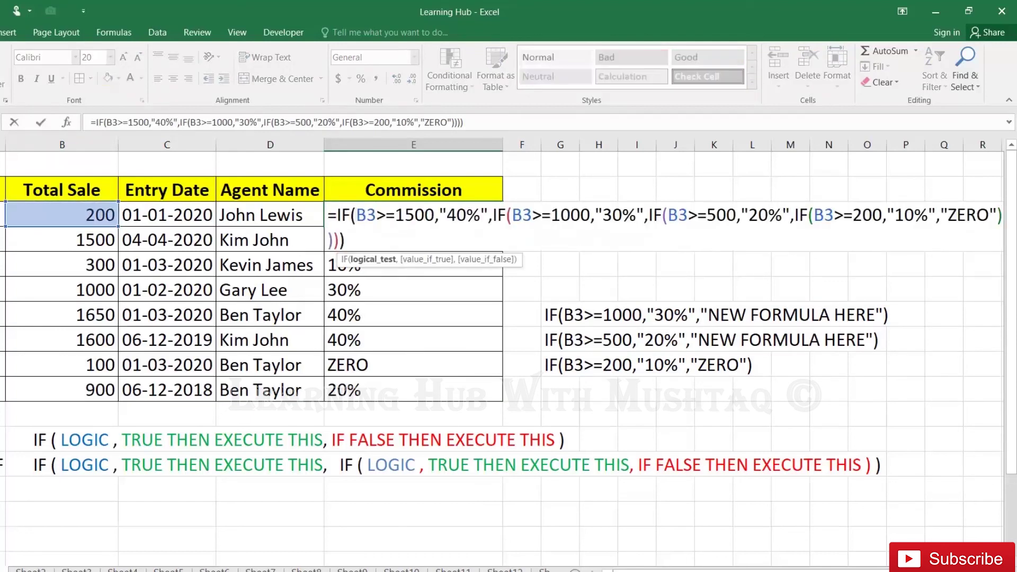
left_click_drag(356, 215, 435, 215)
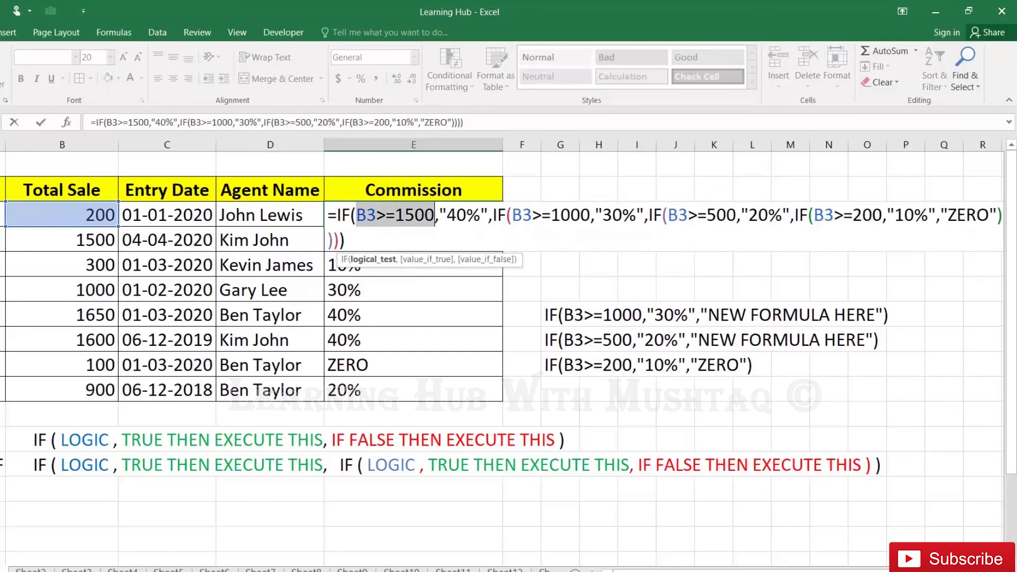
left_click_drag(497, 215, 571, 215)
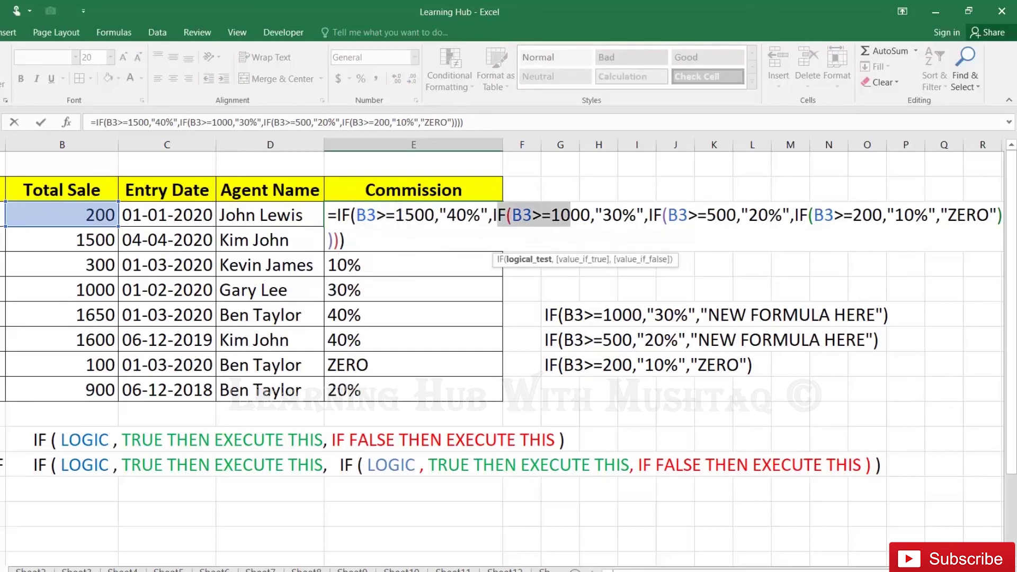
left_click_drag(636, 214, 716, 215)
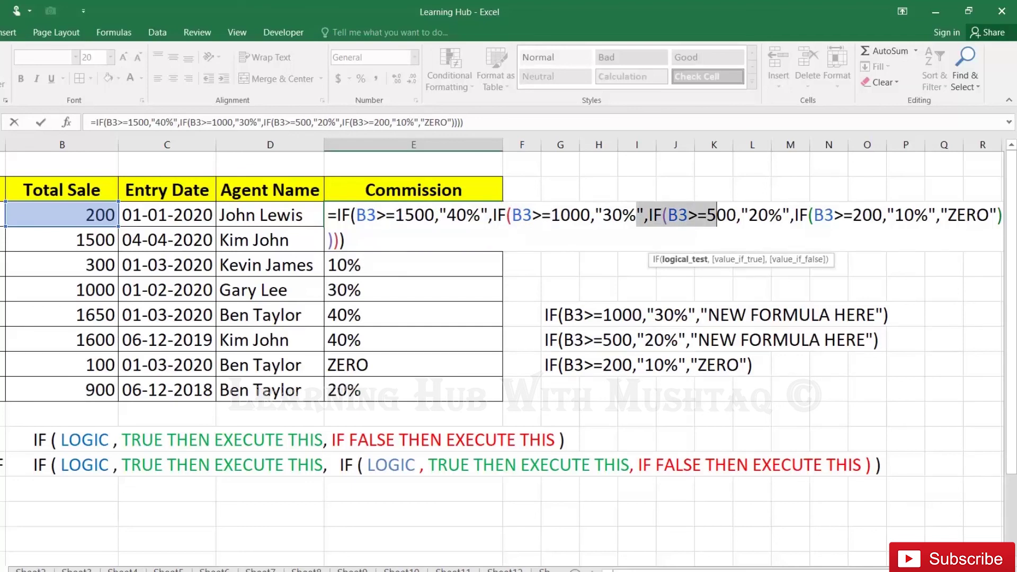
left_click(769, 215)
left_click_drag(799, 215, 863, 214)
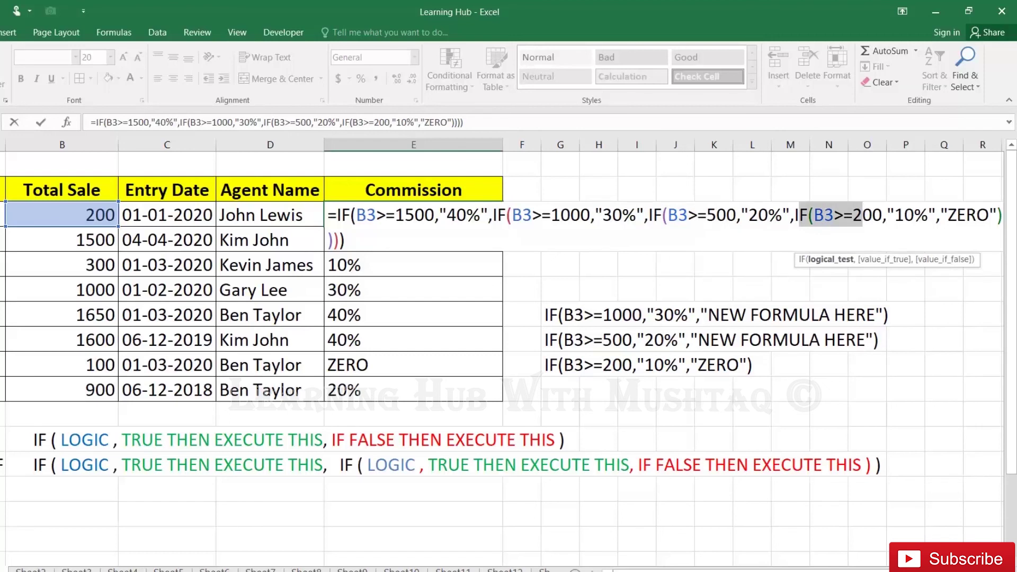
left_click(377, 363)
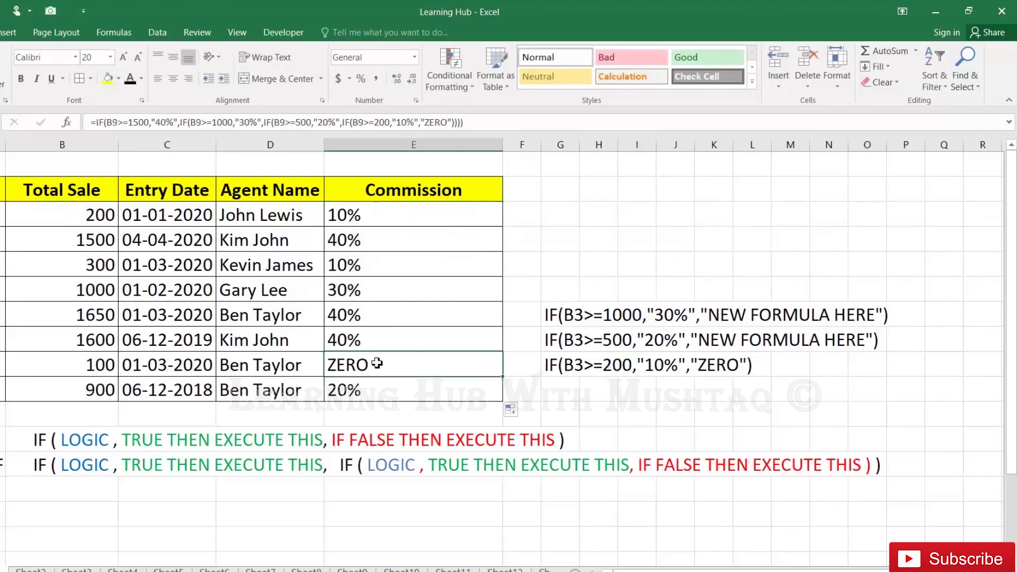
double_click(377, 363)
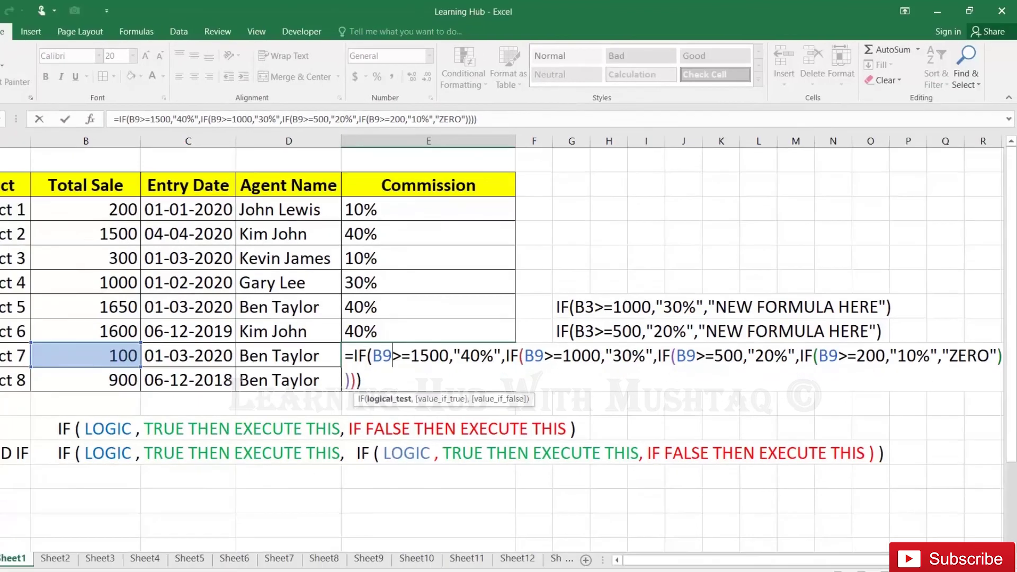
key("Return")
key("Up")
key("Up")
key("Up")
key("Up")
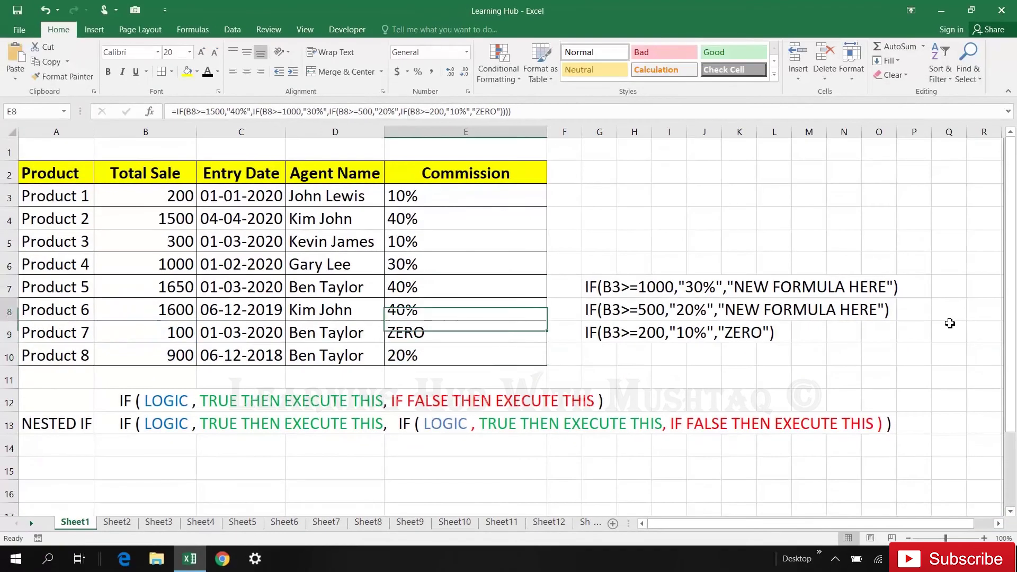
key("Up")
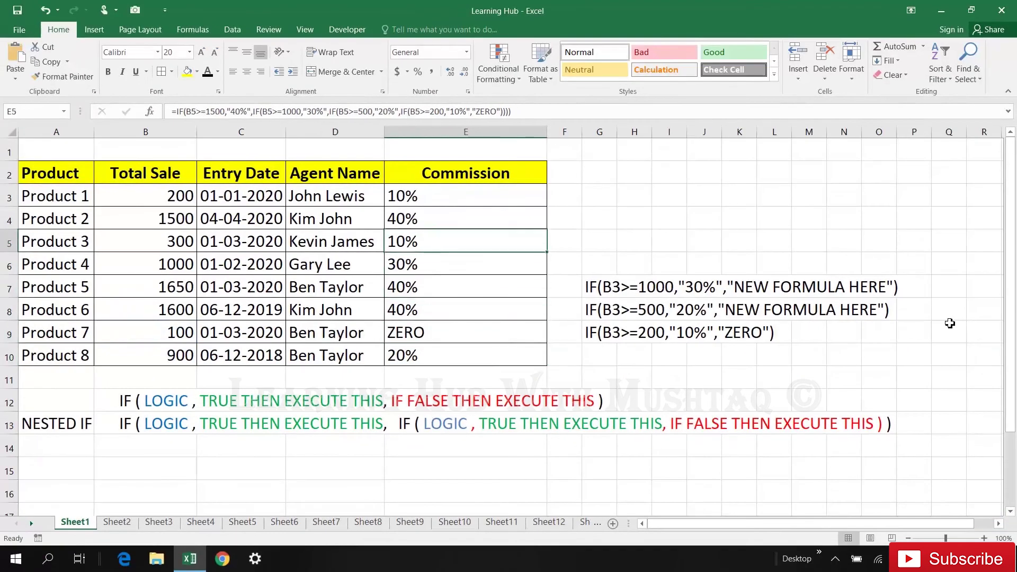
left_click(517, 197)
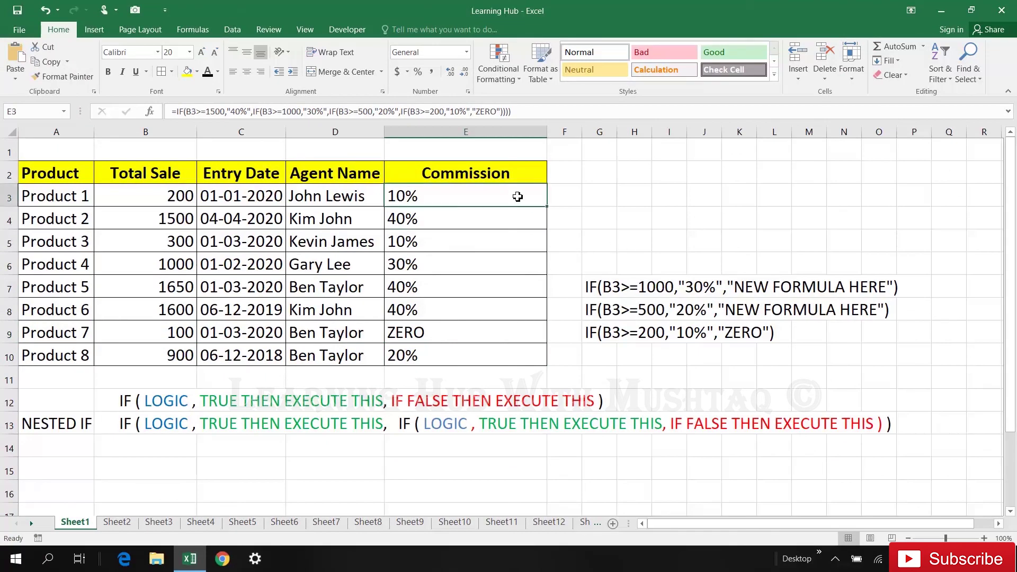